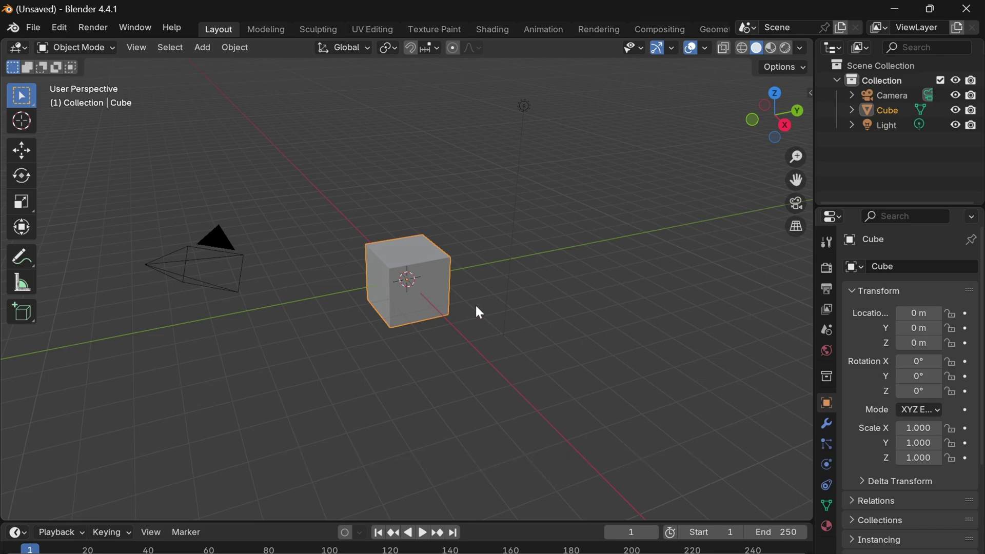
Step: Delete the default cube and add a mesh cylinder at the world origin
key(x)
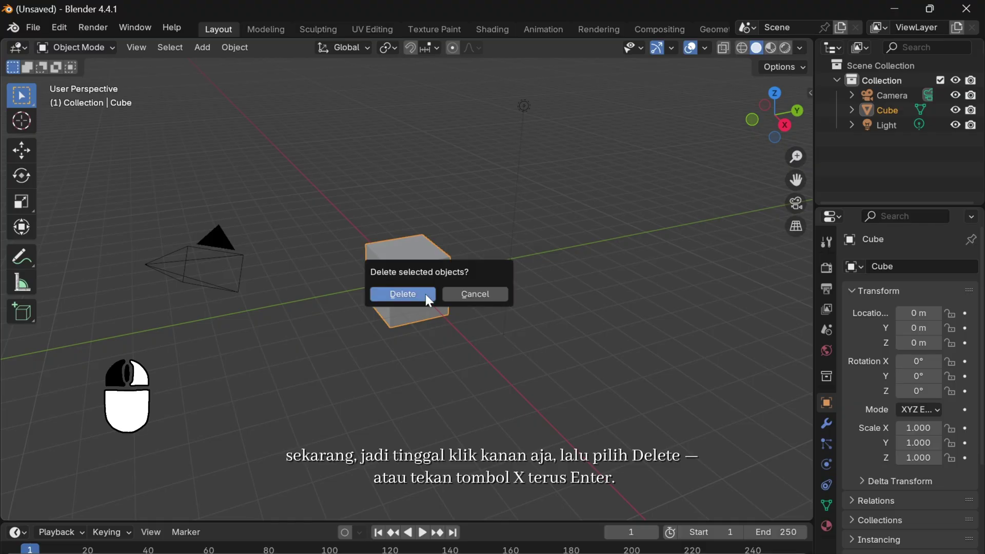
click(403, 294)
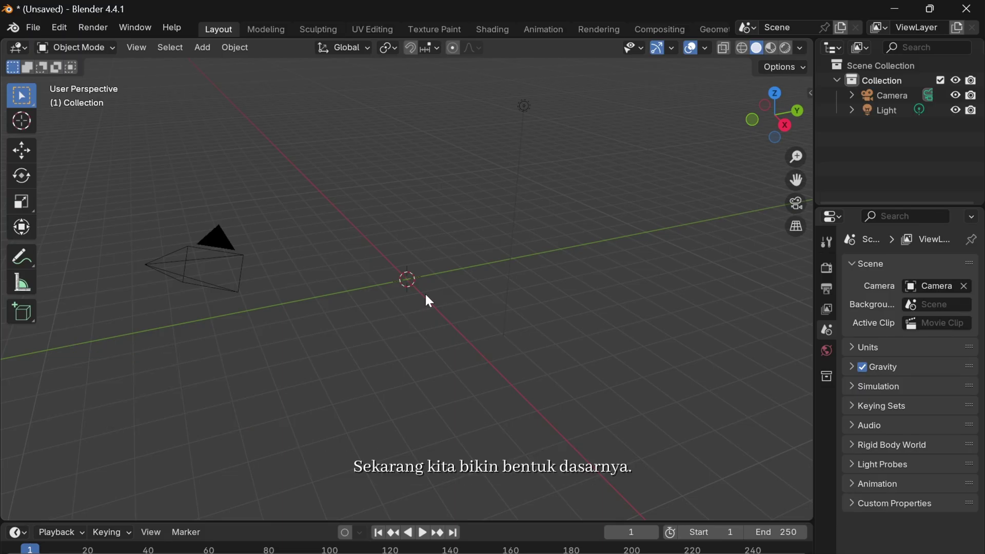
key(shift+a)
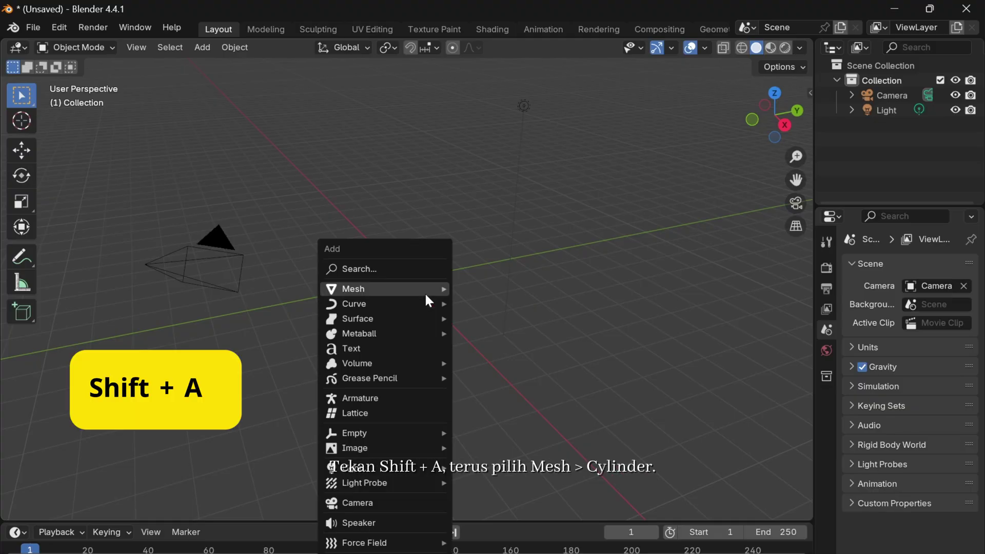
mouse_move(436, 288)
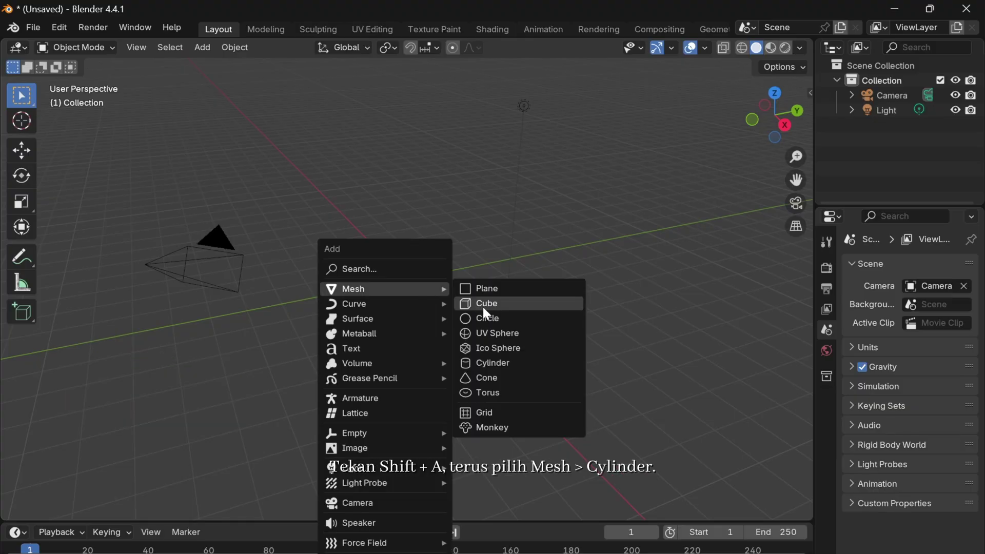
click(499, 362)
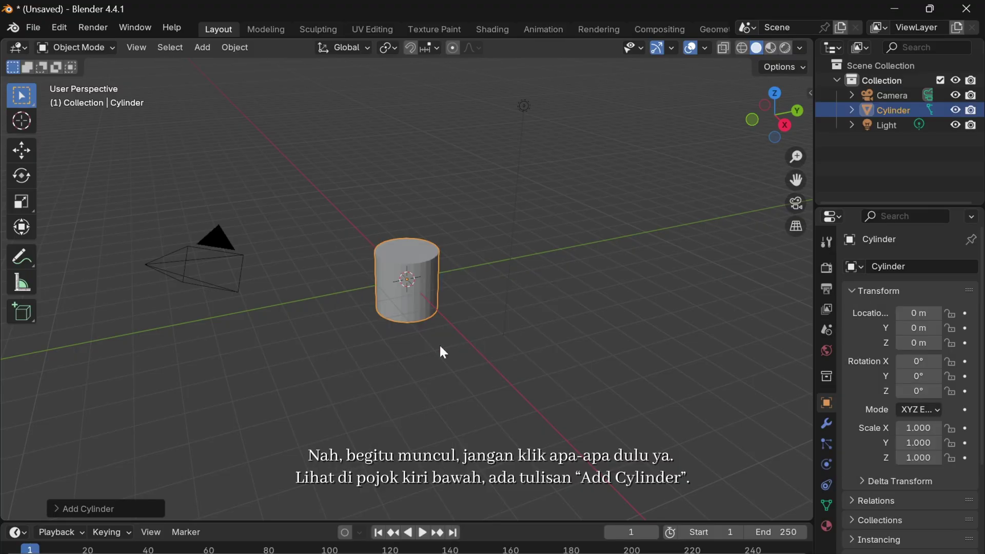
Step: Set the new cylinder's vertices to 360 and its depth to 0.1 m to form a thin disc
click(135, 509)
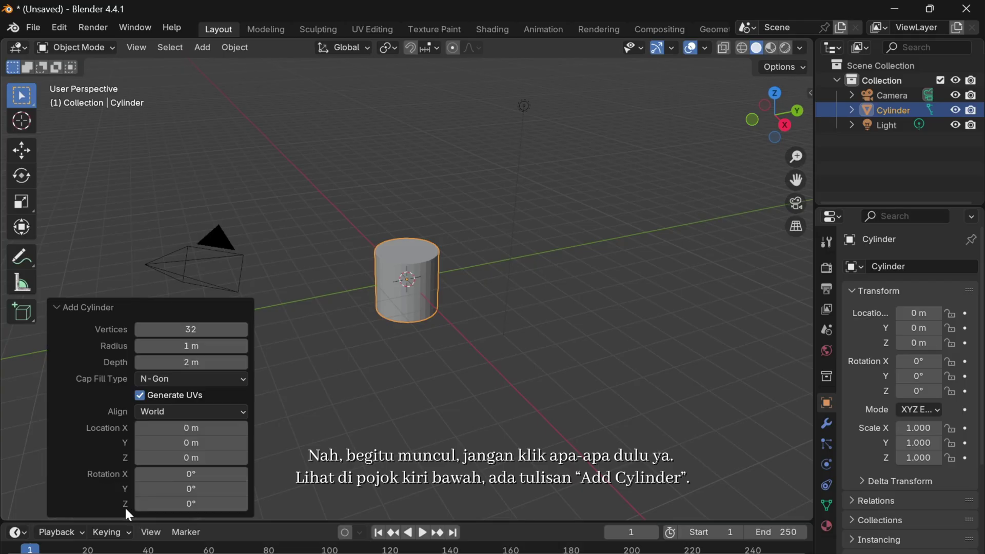
click(195, 329)
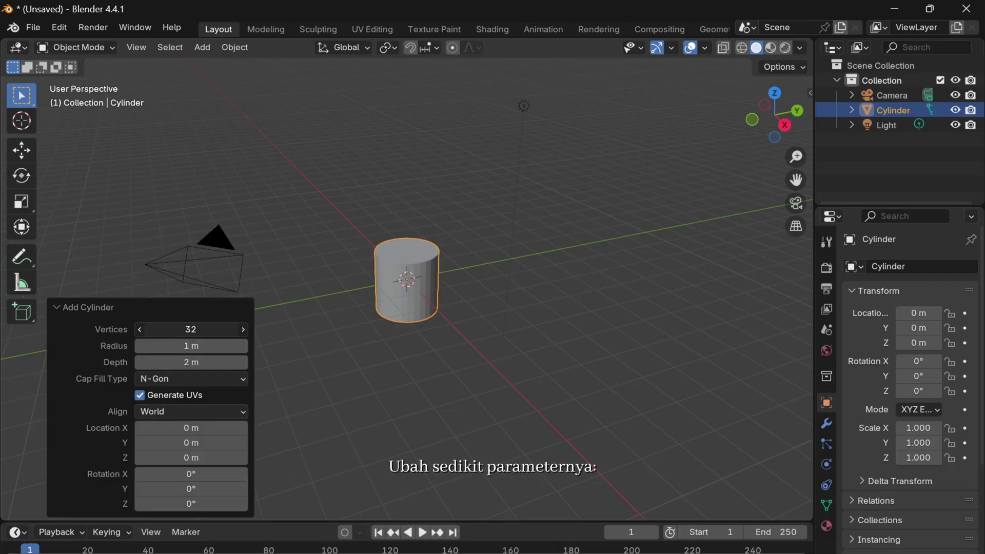
text(3)
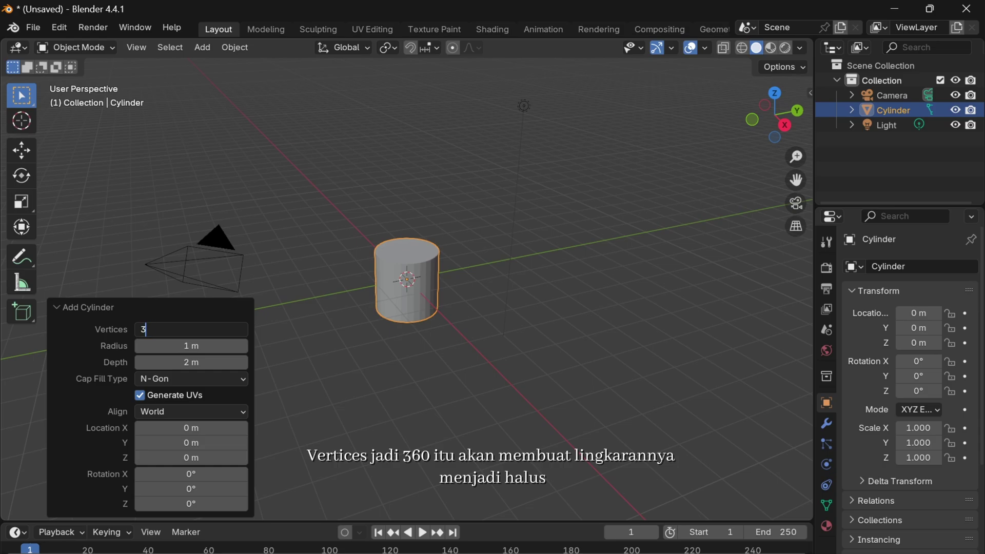
text(60)
key(Return)
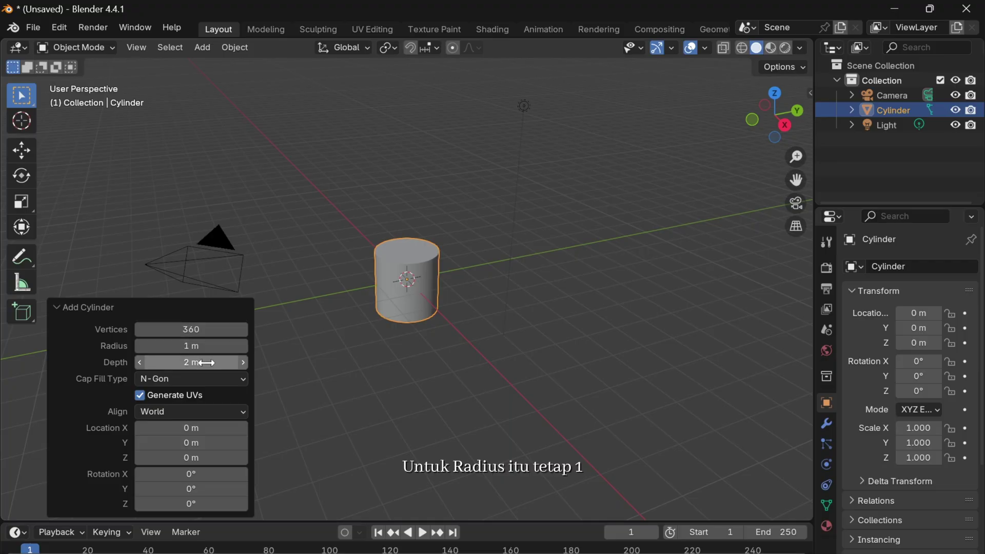
click(190, 362)
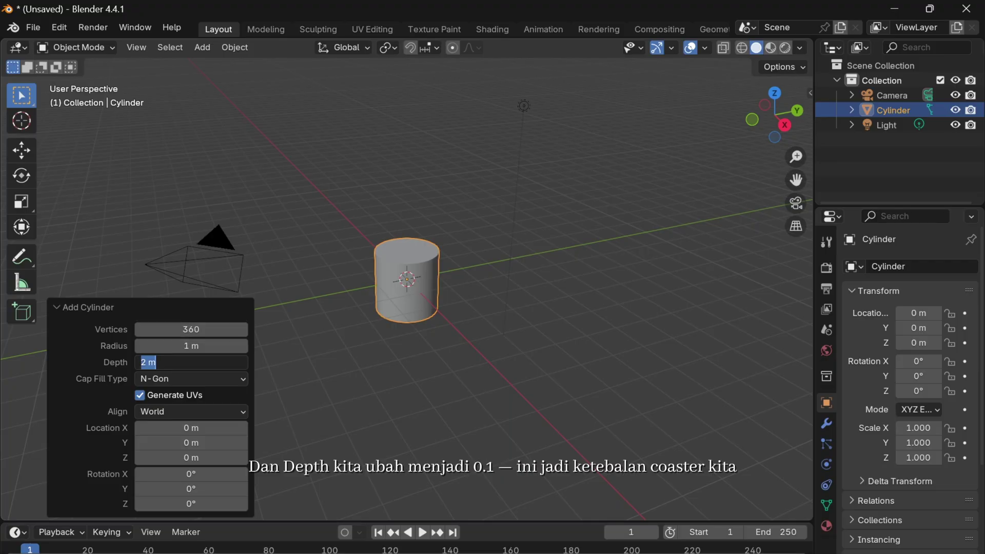
text(0.1)
key(Return)
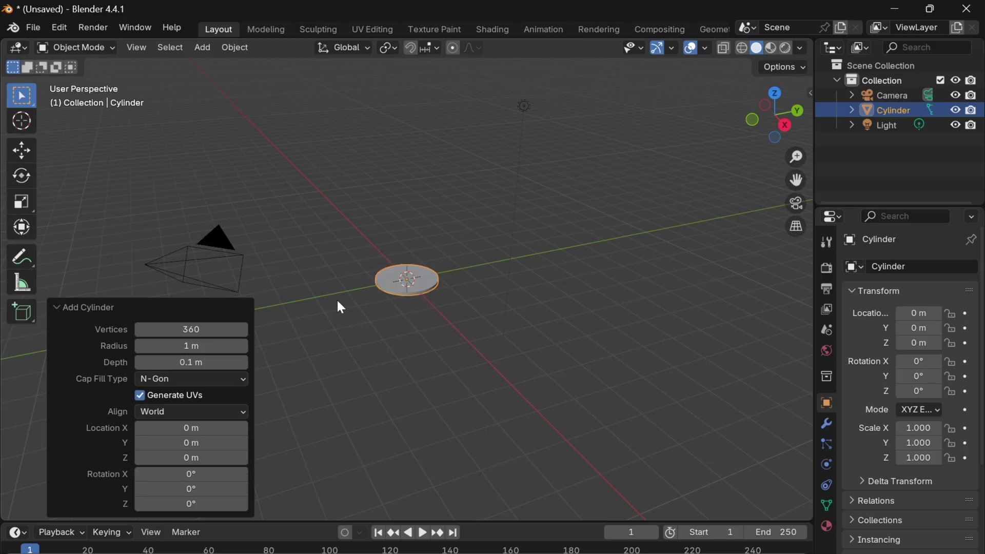
Step: Enter Edit Mode on the disc and switch to face selection
scroll(337, 298, up, 6)
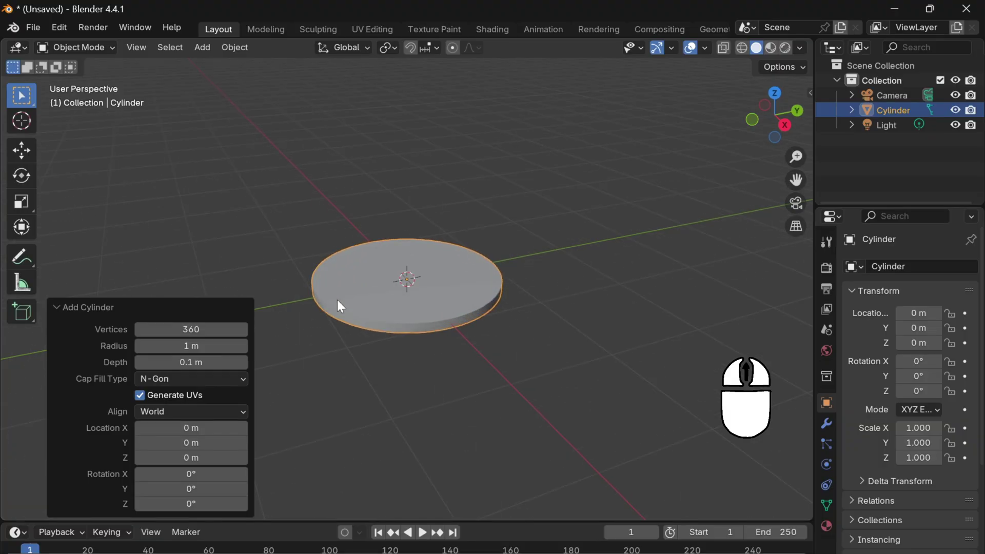
scroll(337, 300, up, 1)
click(301, 220)
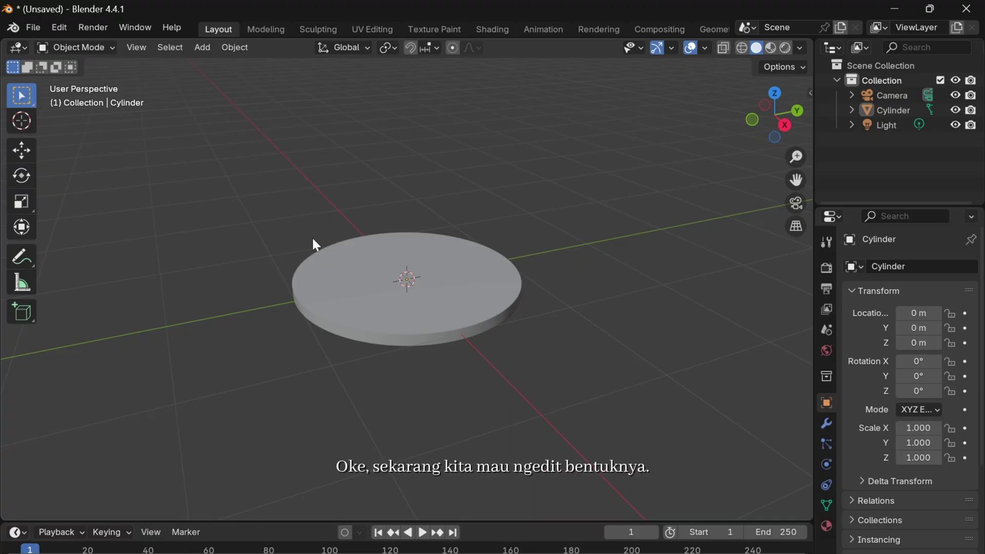
click(318, 273)
key(Tab)
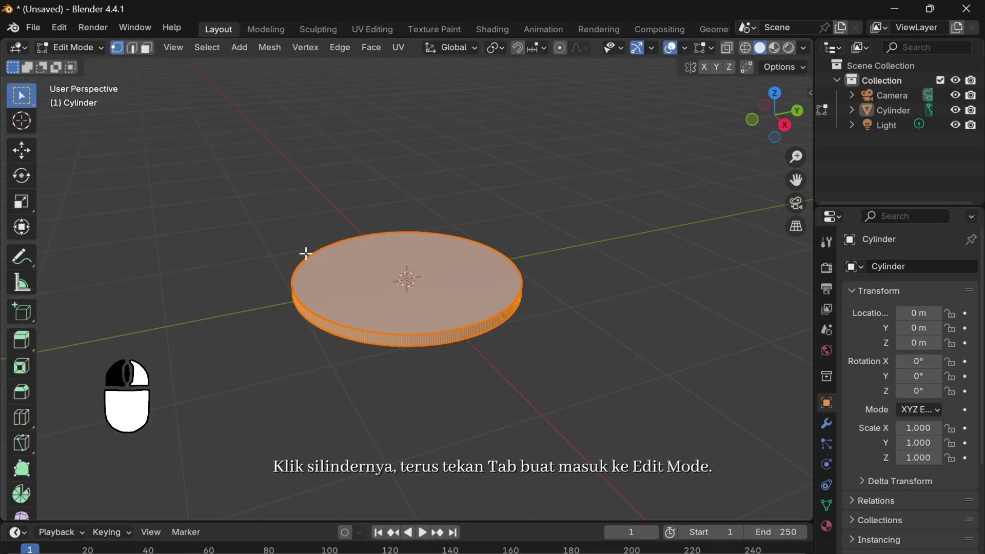
click(149, 47)
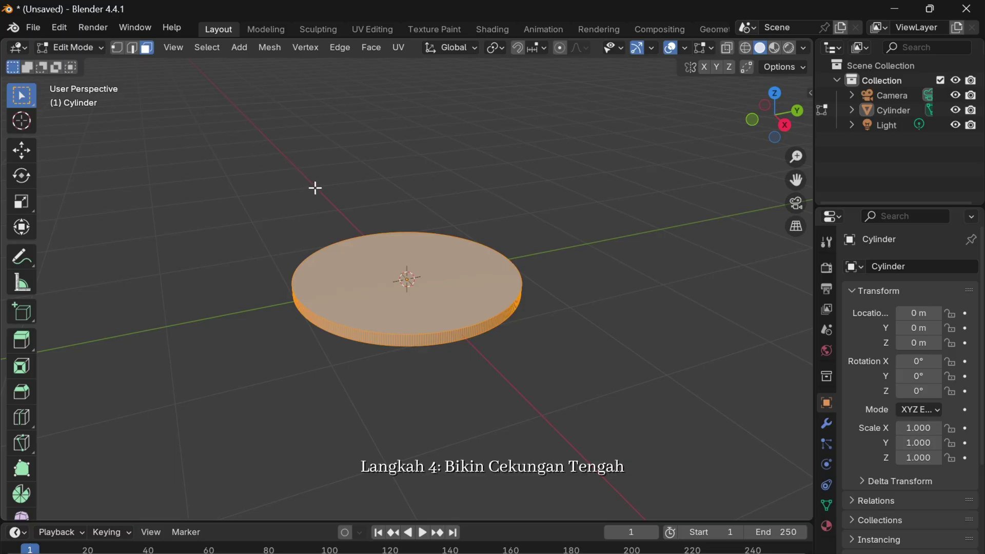
Step: Inset the disc's upper face by about 0.054 m and extrude the inner face downward about 0.086 m
click(369, 279)
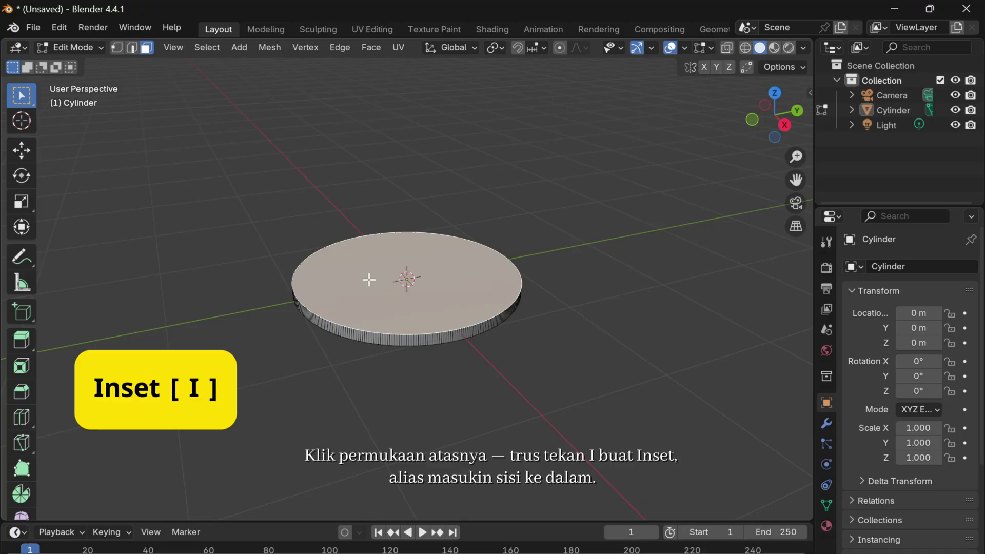
key(i)
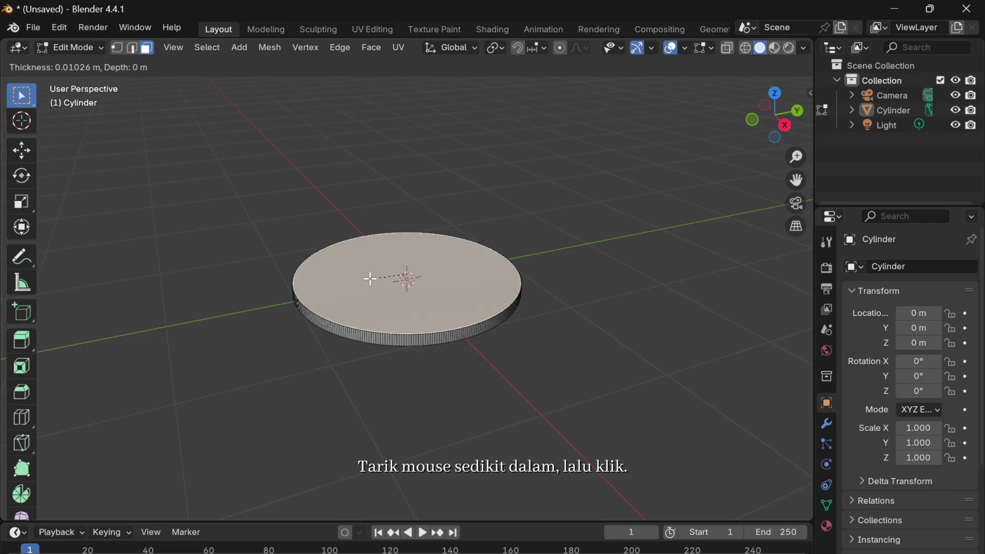
click(375, 275)
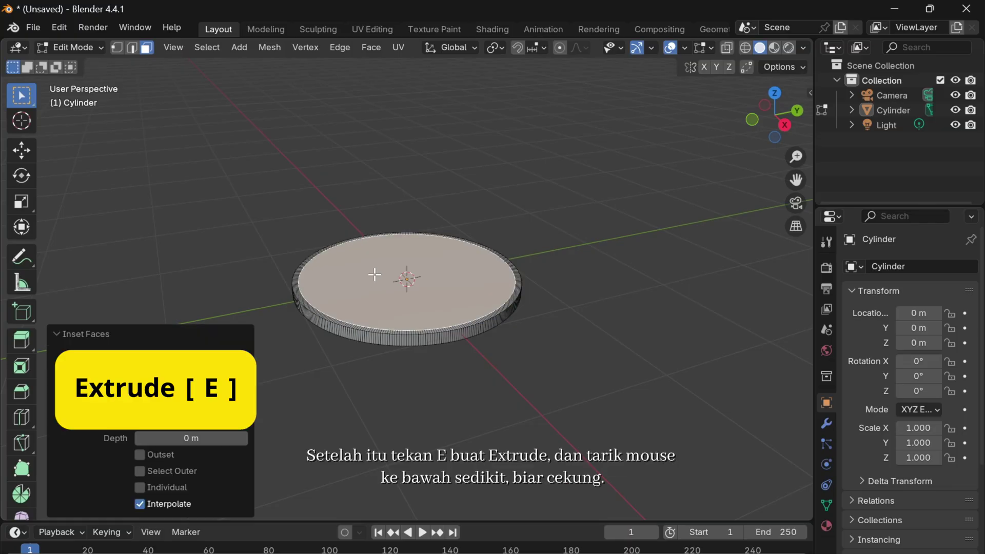
key(e)
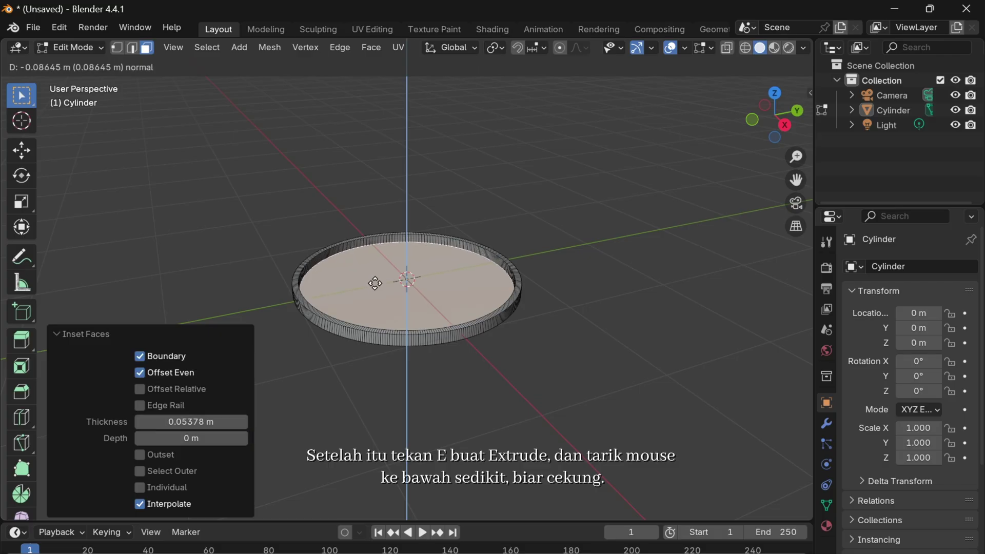
click(375, 283)
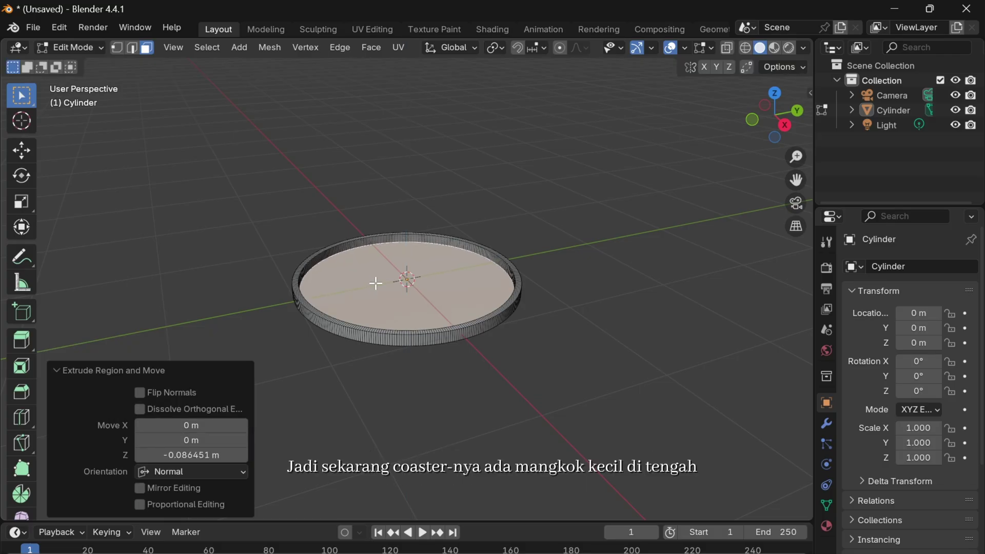
Step: Bevel the flat ring of faces on the rim about 0.0365 m wide with 9 segments, and return to Object Mode
scroll(375, 283, up, 3)
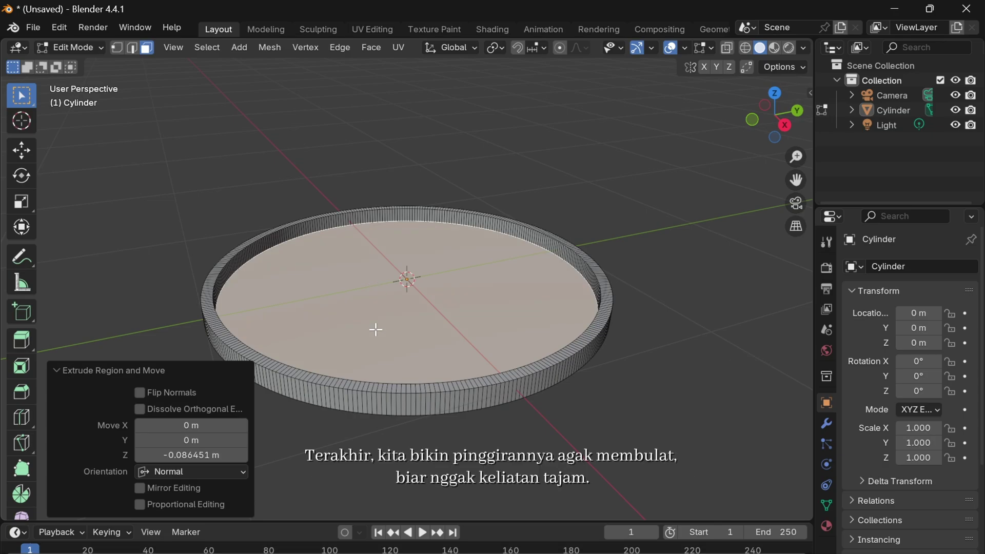
alt+click(366, 385)
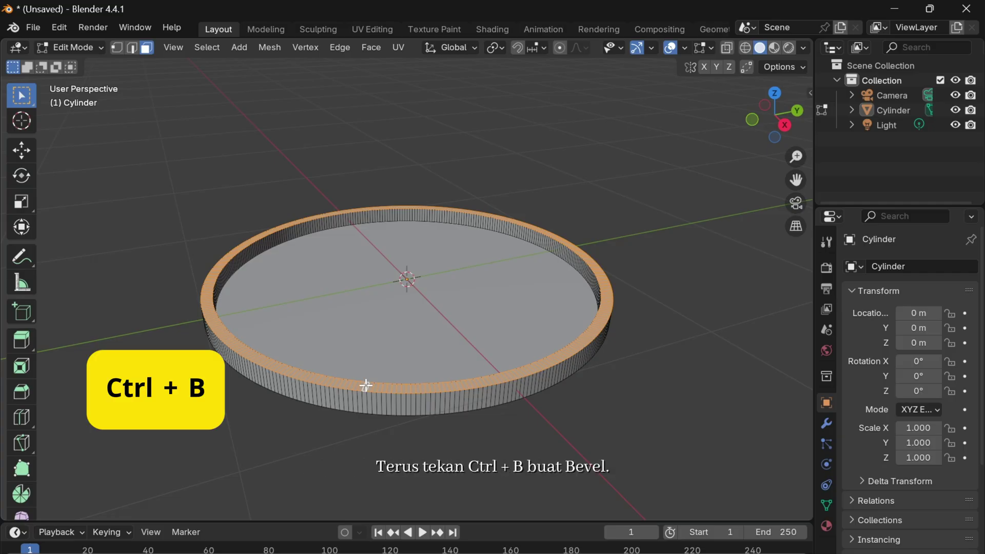
key(ctrl+b)
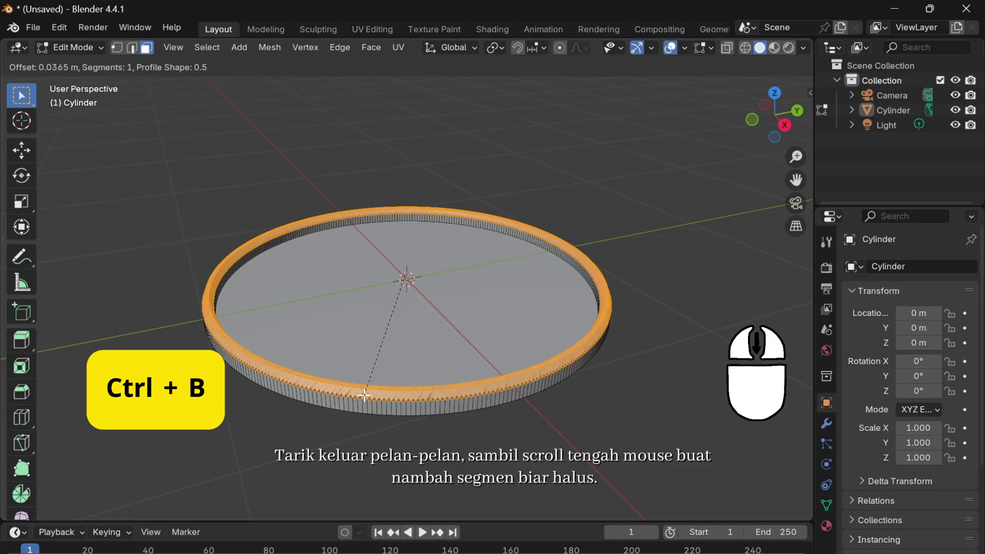
scroll(364, 395, up, 4)
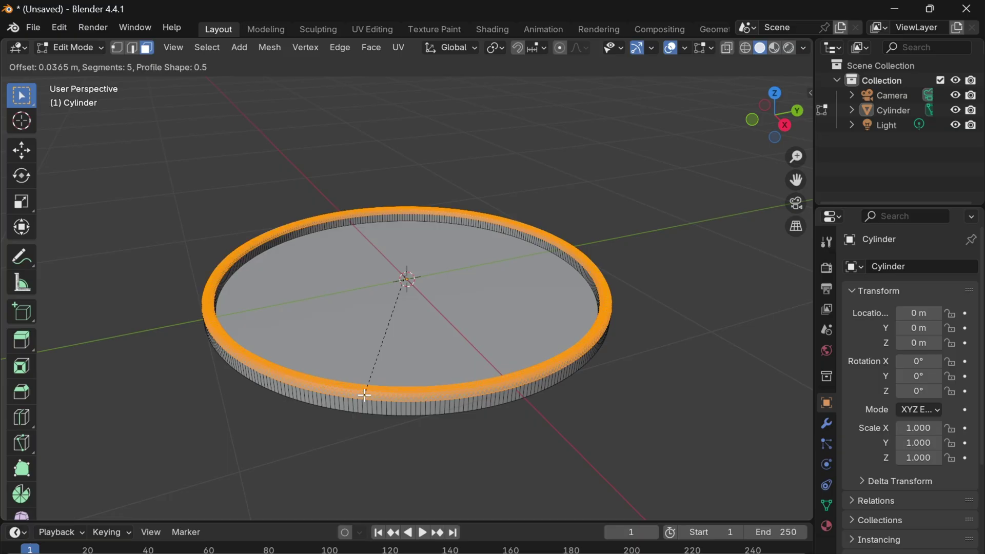
scroll(365, 395, up, 1)
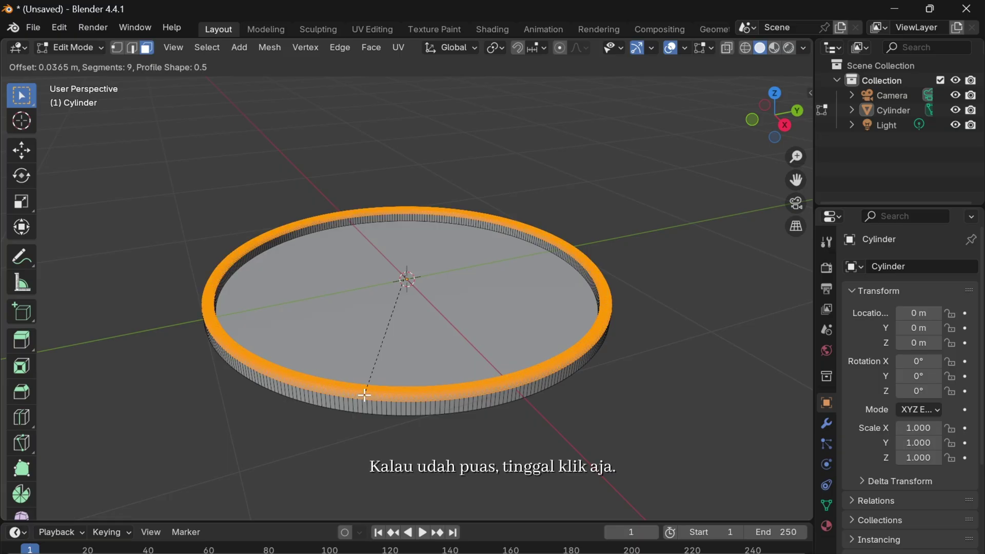
click(365, 394)
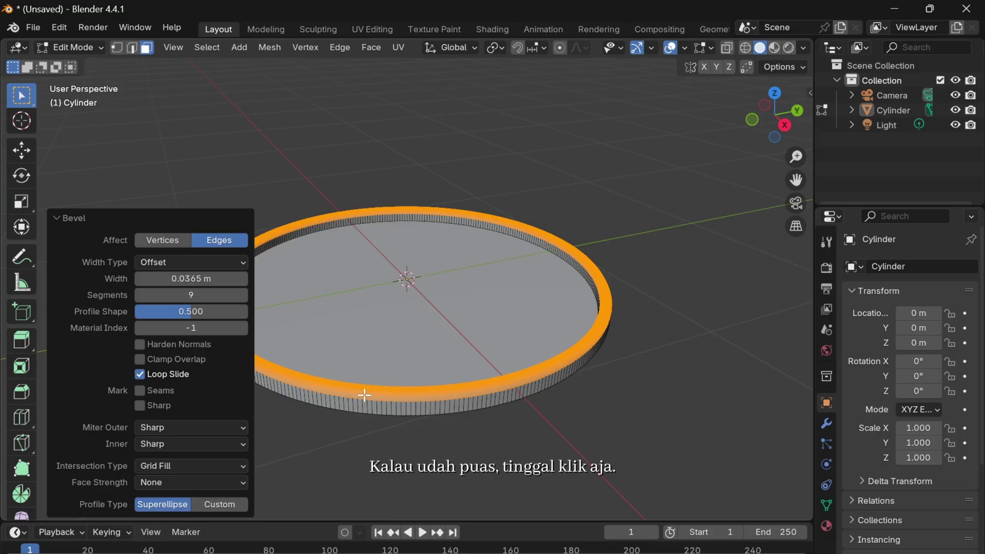
click(357, 439)
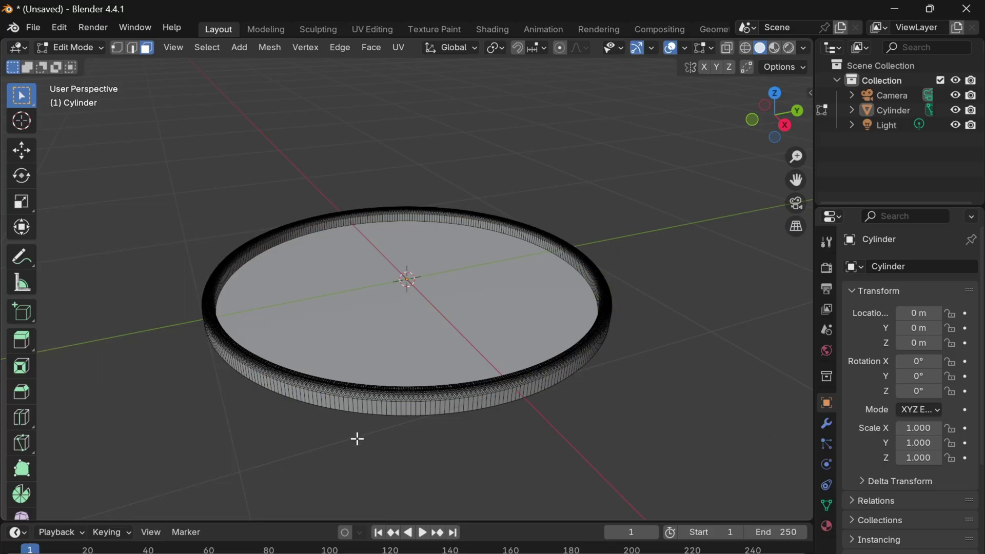
key(Tab)
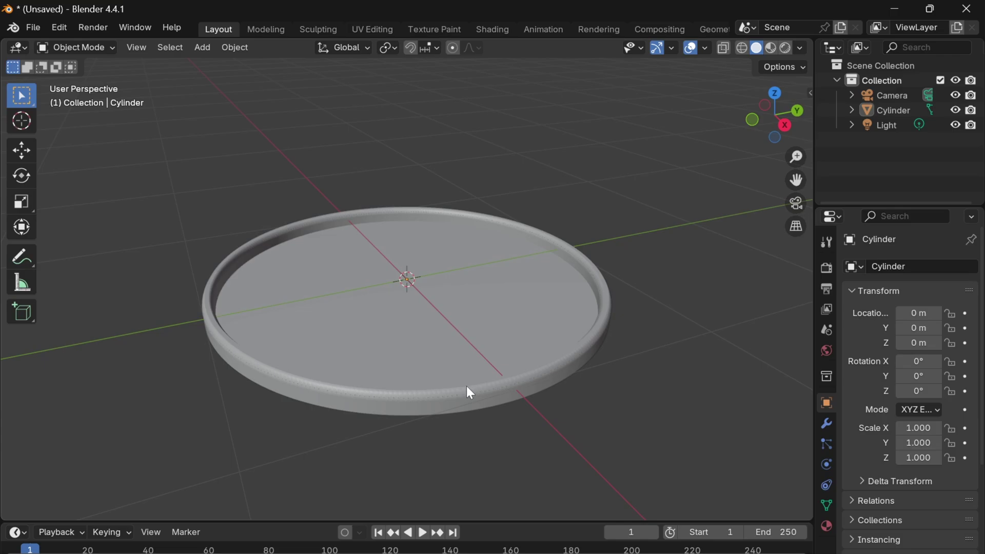
Step: Examine the rounded rim and recessed centre of the coaster from different angles
key(KP_6)
key(KP_6)
key(KP_6)
key(KP_6)
key(KP_6)
key(KP_6)
key(KP_6)
key(KP_6)
key(KP_6)
key(KP_6)
key(KP_6)
key(KP_6)
key(KP_6)
key(KP_6)
key(KP_6)
key(KP_6)
key(KP_6)
key(KP_6)
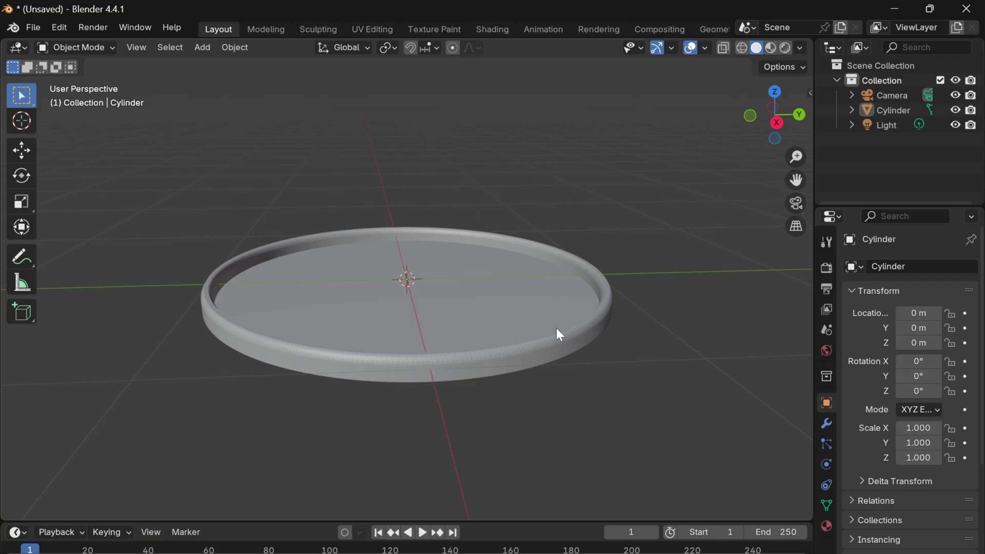
Step: Switch to the Shading workspace and enlarge the shader editor area beneath the 3D viewport
click(500, 34)
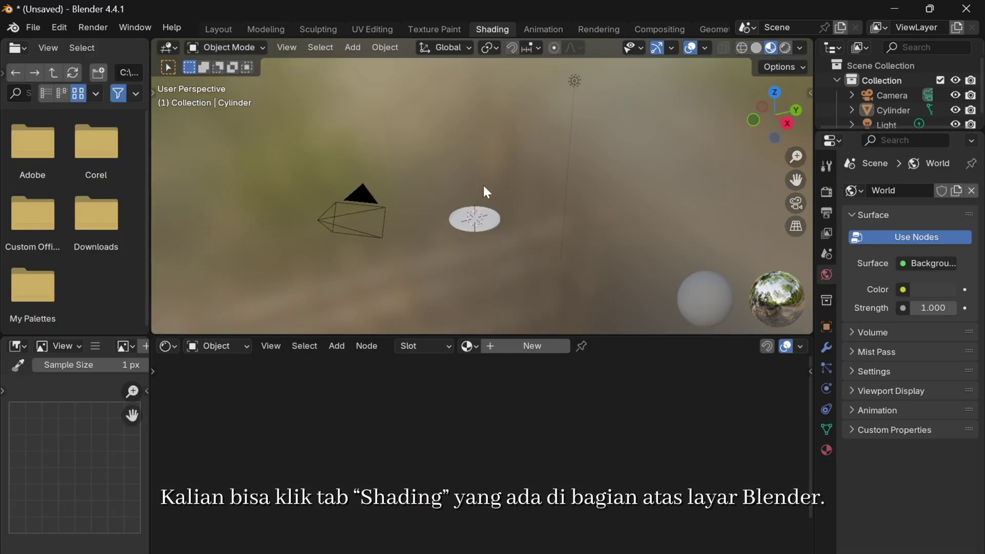
scroll(508, 267, up, 5)
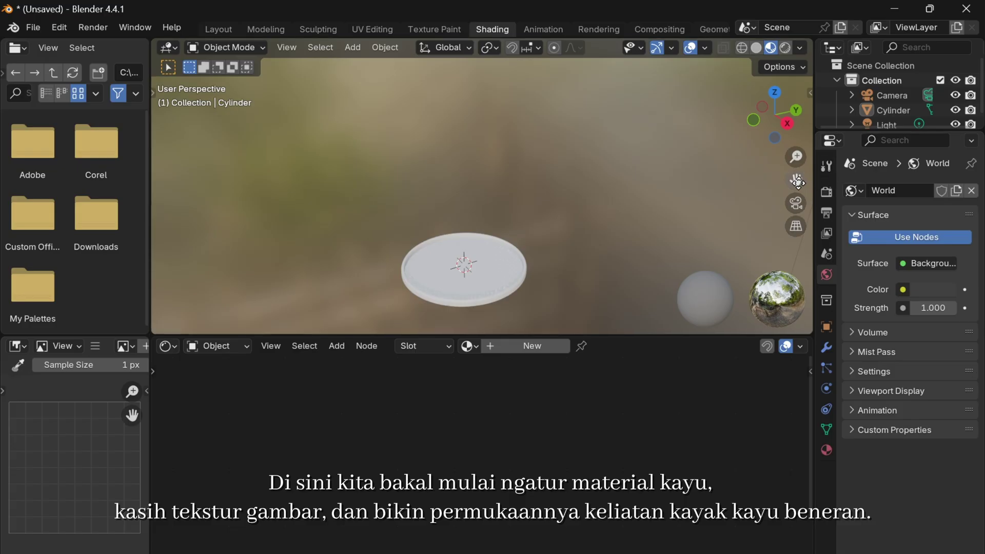
drag(796, 180, 804, 121)
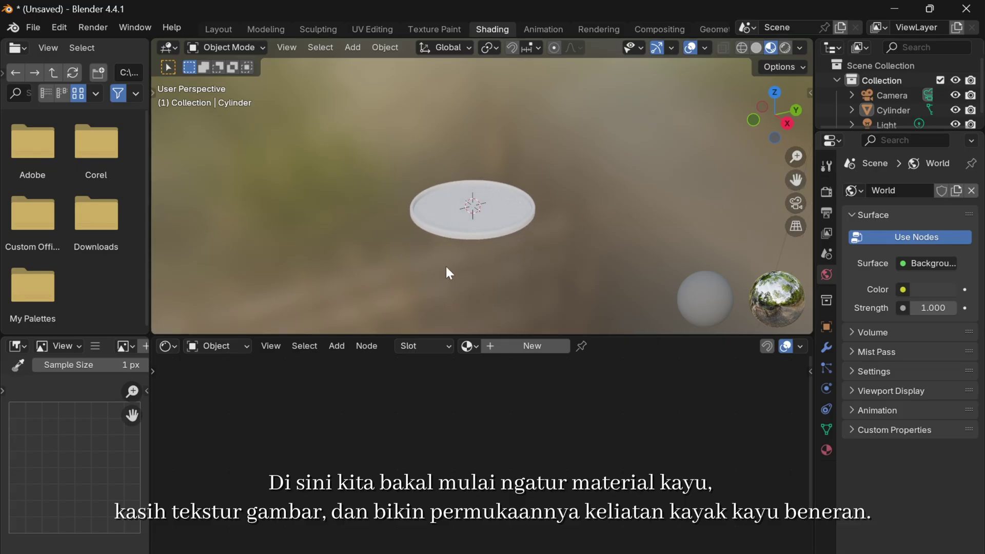
scroll(424, 262, up, 4)
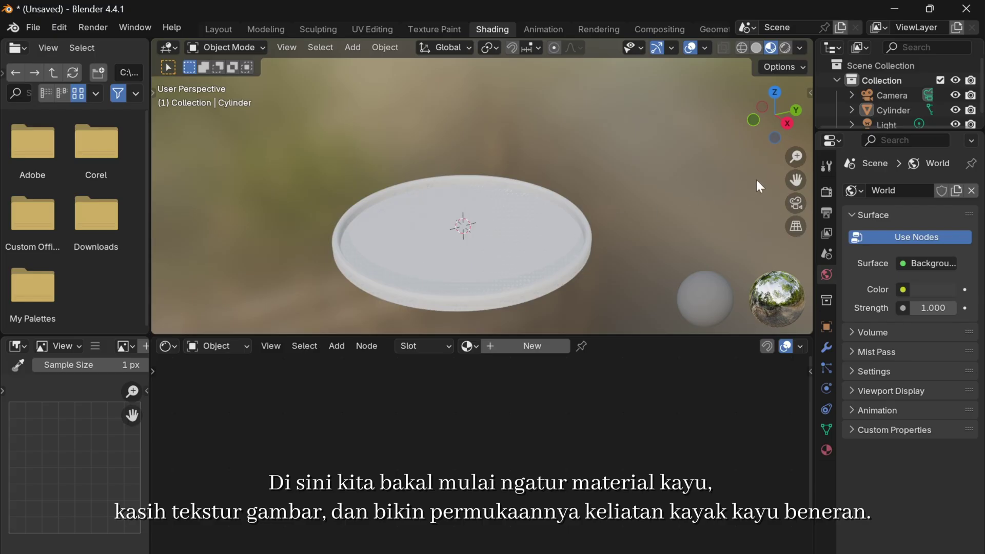
drag(796, 179, 828, 149)
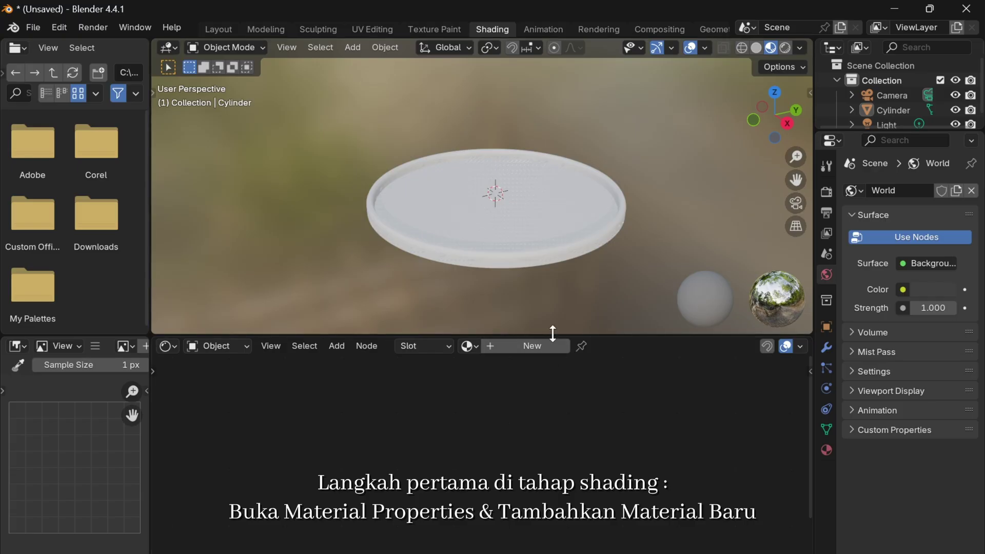
drag(554, 331, 565, 248)
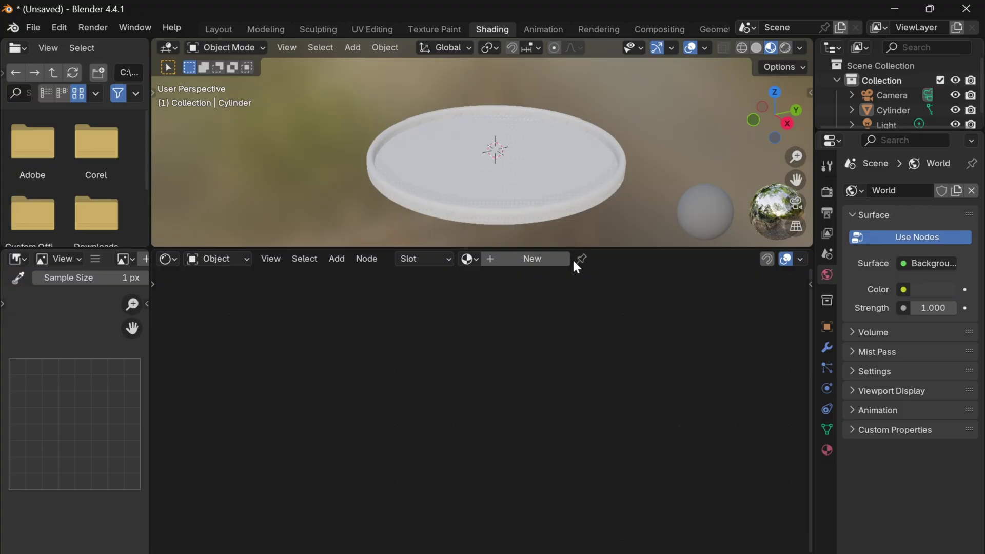
Step: Create a new material for the coaster and frame all its nodes in the shader editor
click(827, 451)
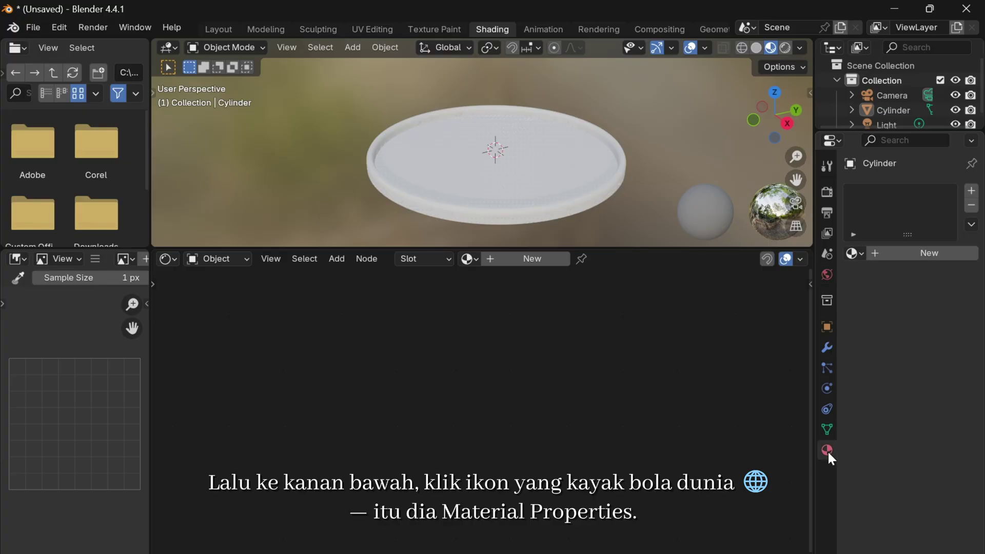
click(906, 254)
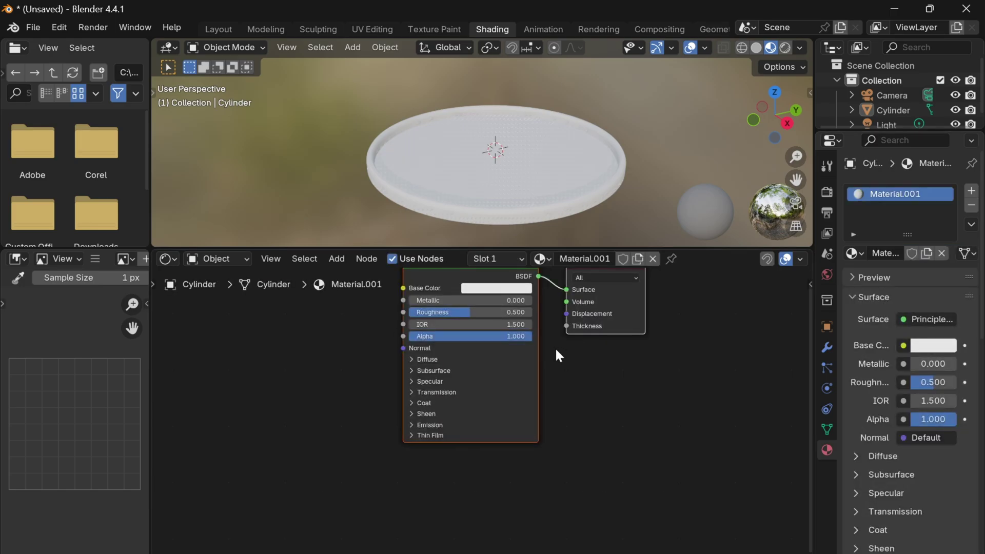
key(Home)
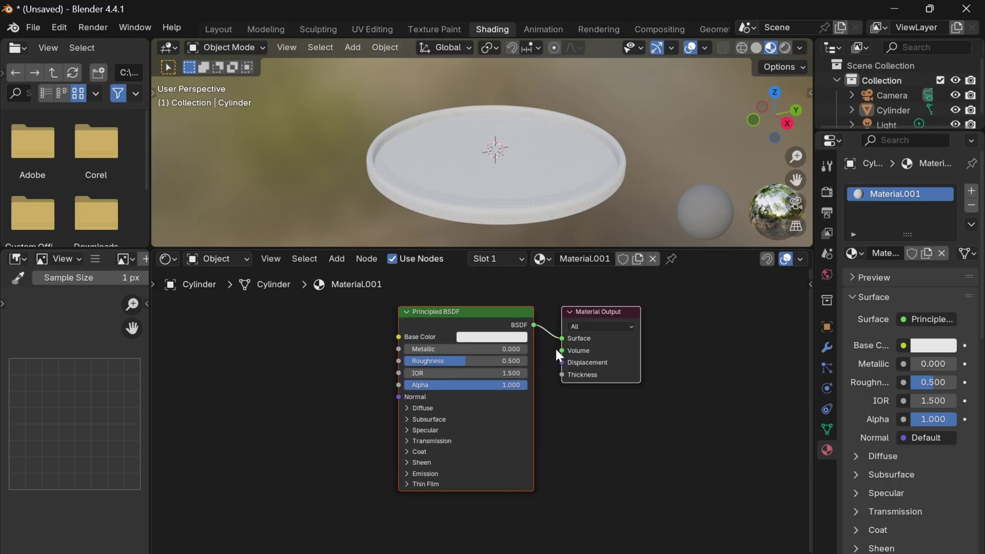
Step: Add an Image Texture node and place it in the empty space before the Principled BSDF node
ctrl+scroll(555, 347, left, 5)
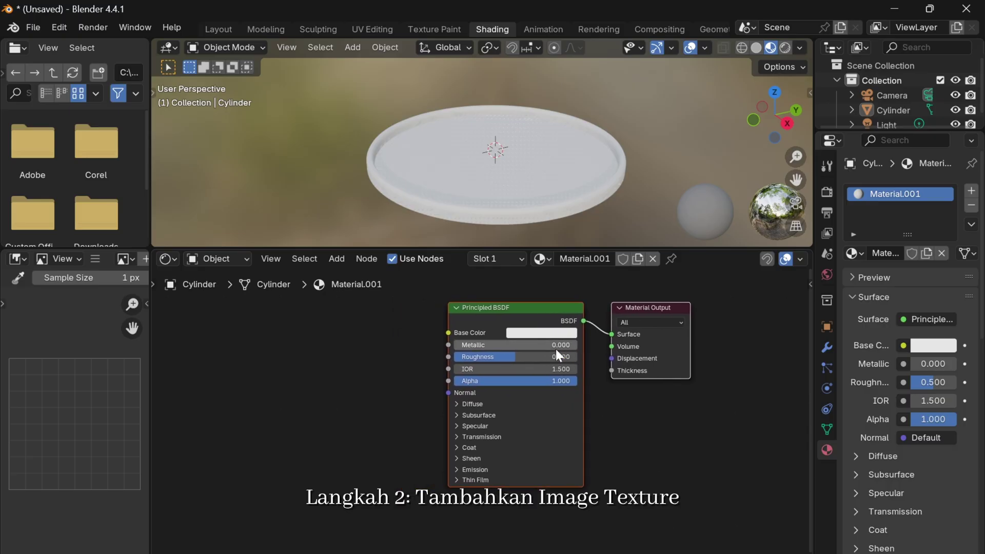
ctrl+scroll(555, 349, left, 1)
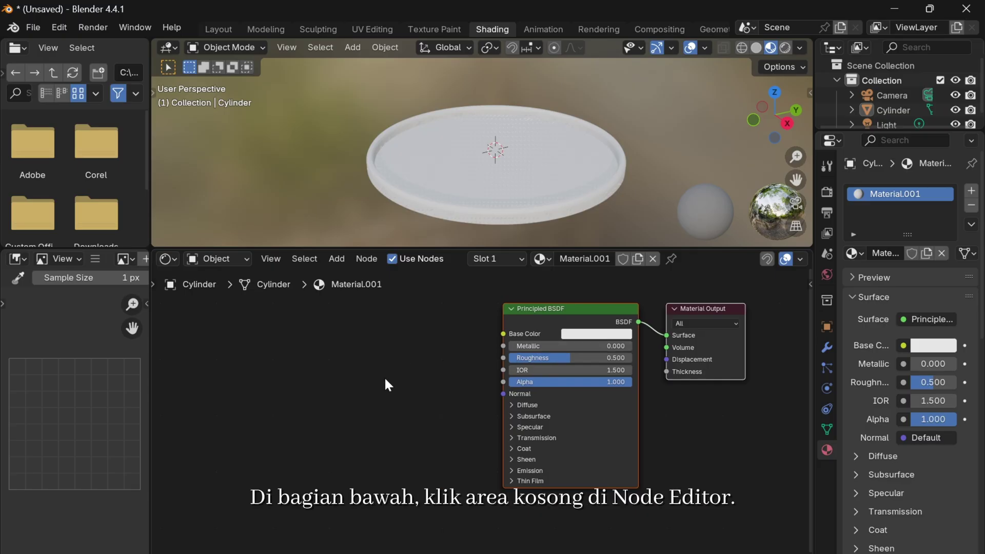
key(shift+a)
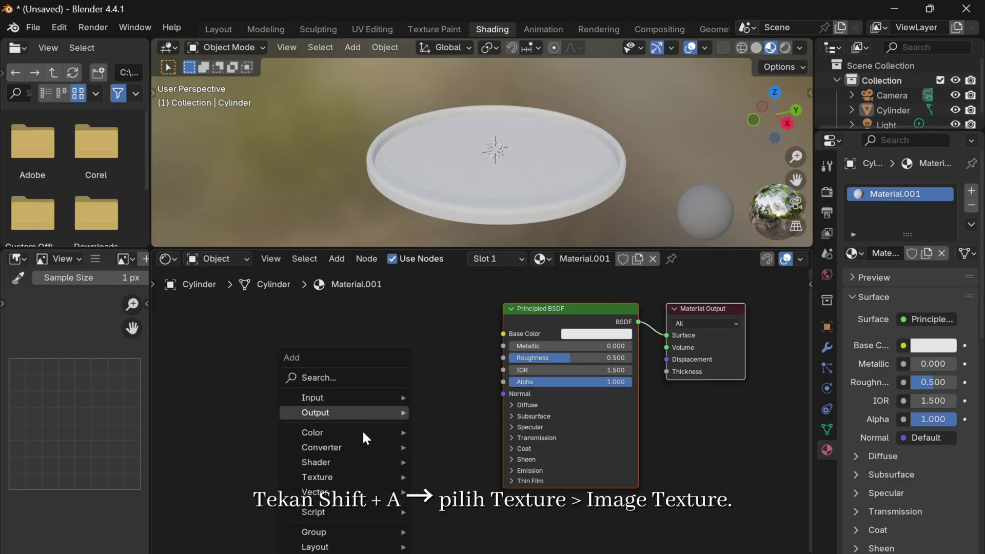
mouse_move(353, 476)
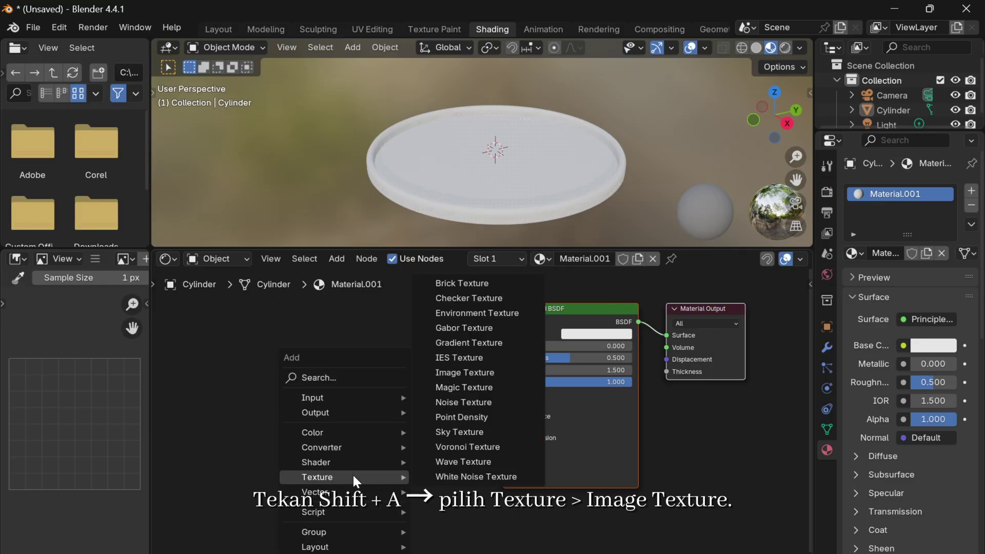
click(466, 374)
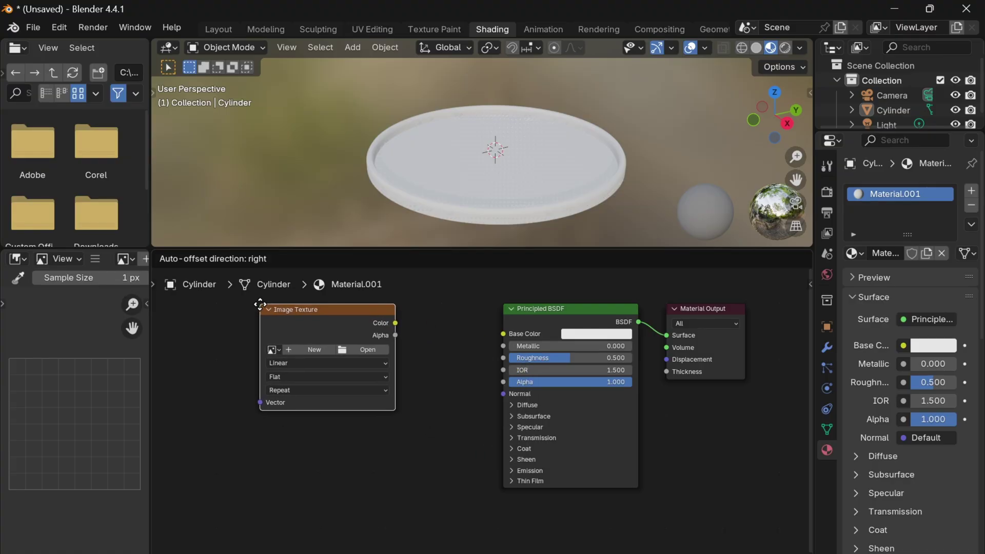
click(260, 305)
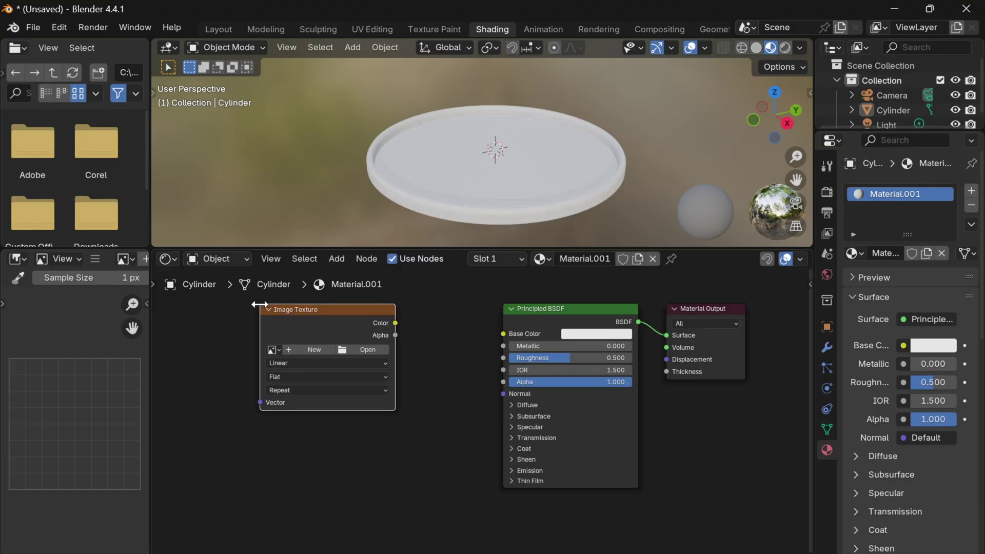
Step: Load the light wood image into the Image Texture node and link its Color to the Principled BSDF's Base Color
click(345, 349)
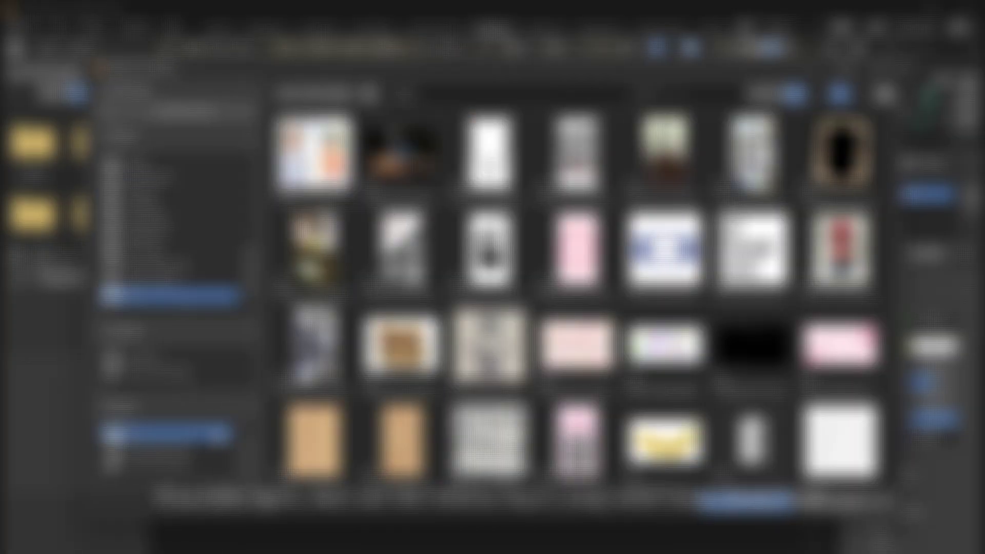
click(313, 441)
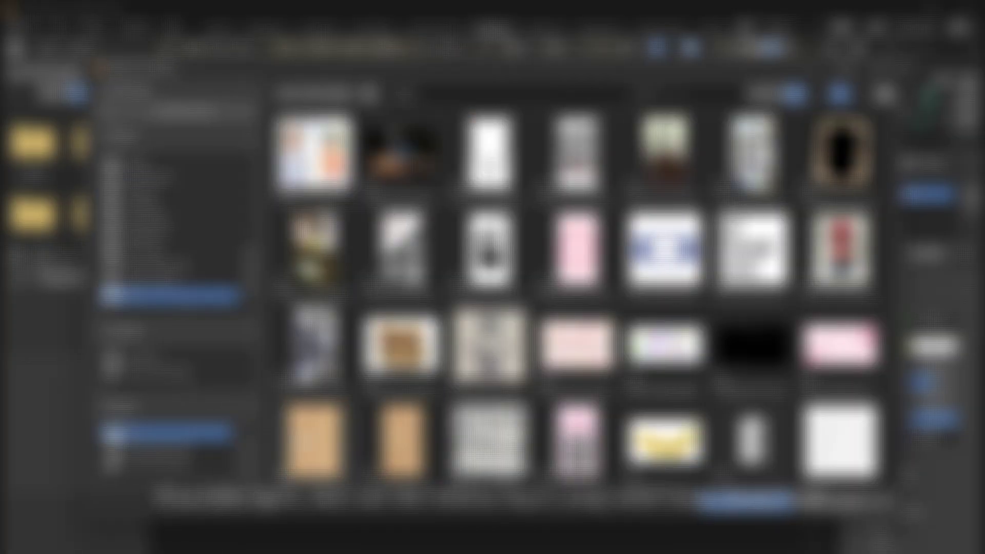
scroll(578, 303, down, 1)
click(746, 501)
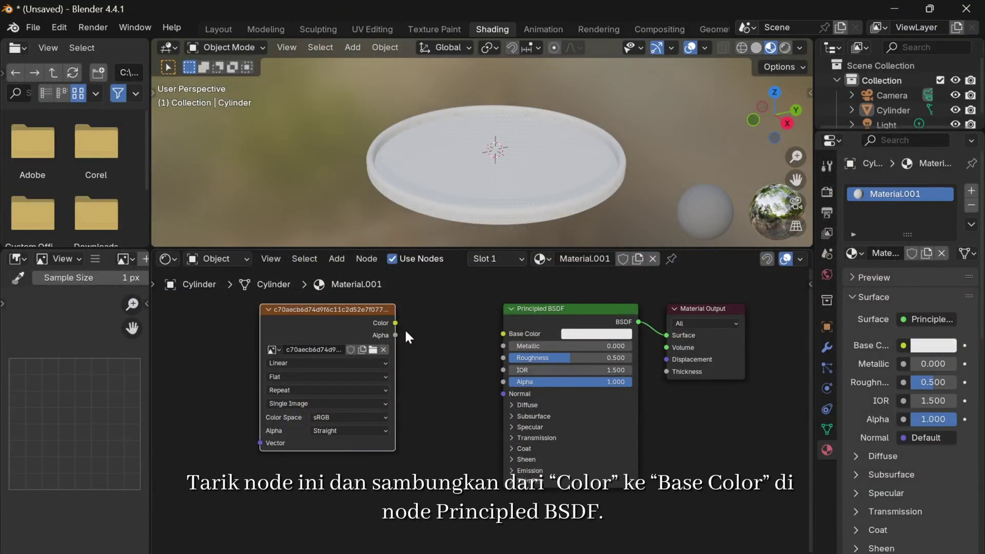
drag(396, 322, 501, 336)
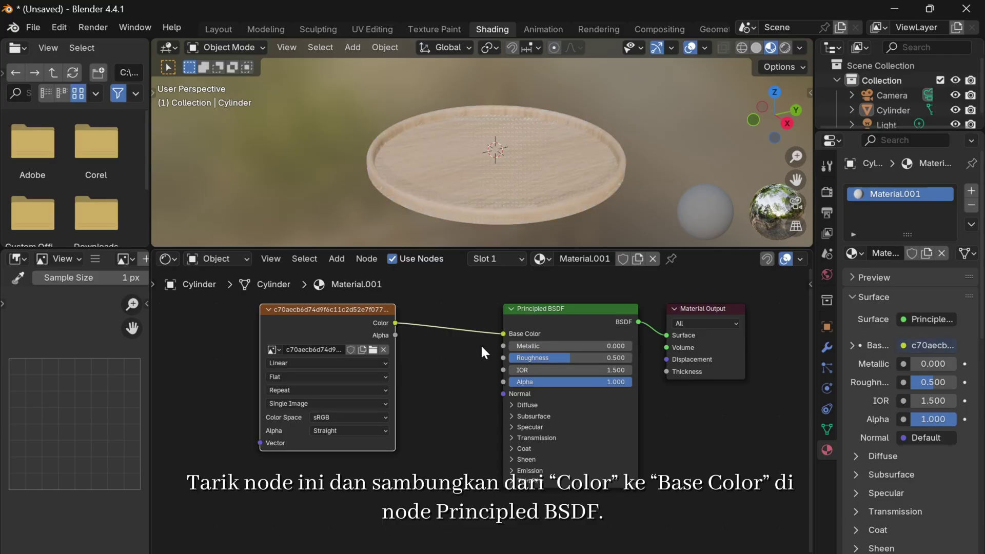
middle_drag(538, 215, 538, 216)
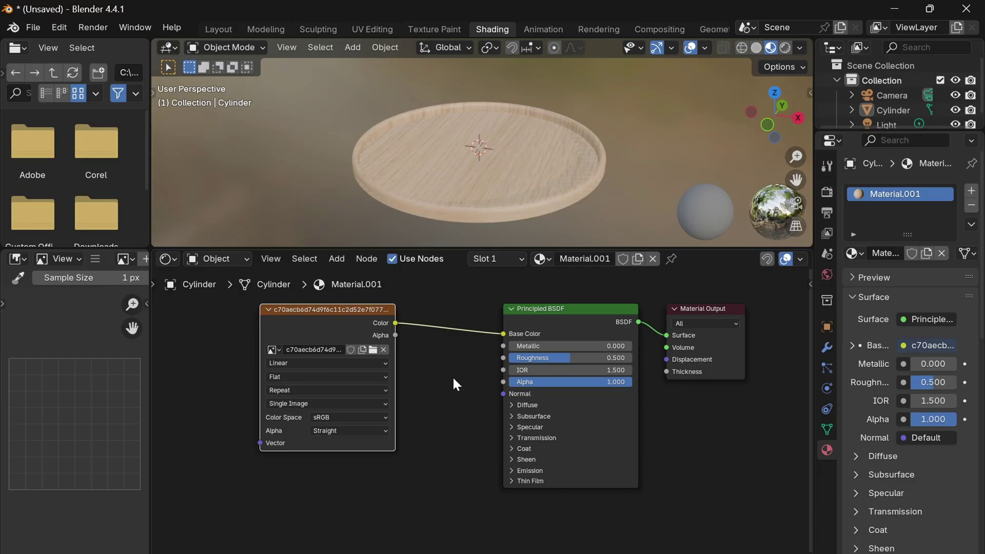
Step: Add a Bump node between the Image Texture and Principled BSDF nodes
key(shift+a)
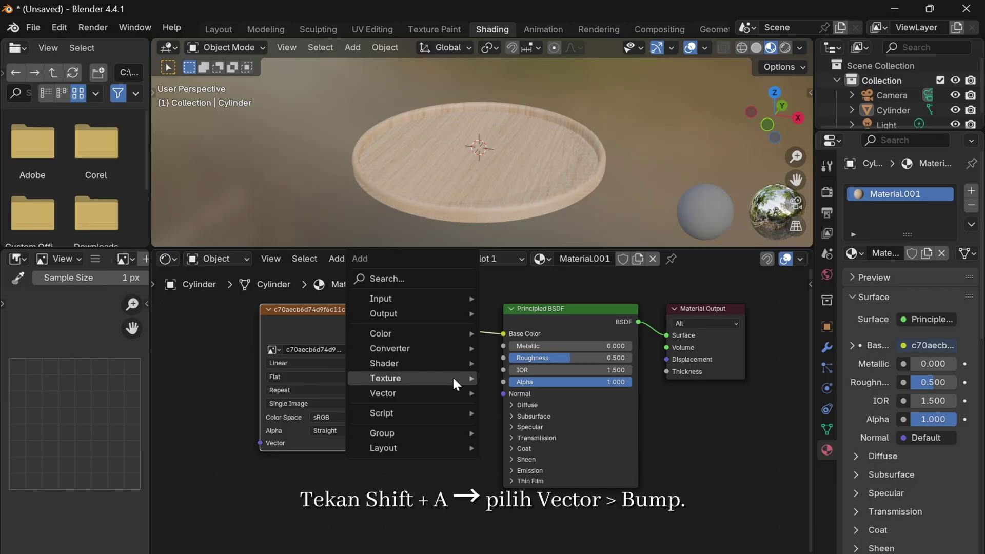
mouse_move(454, 379)
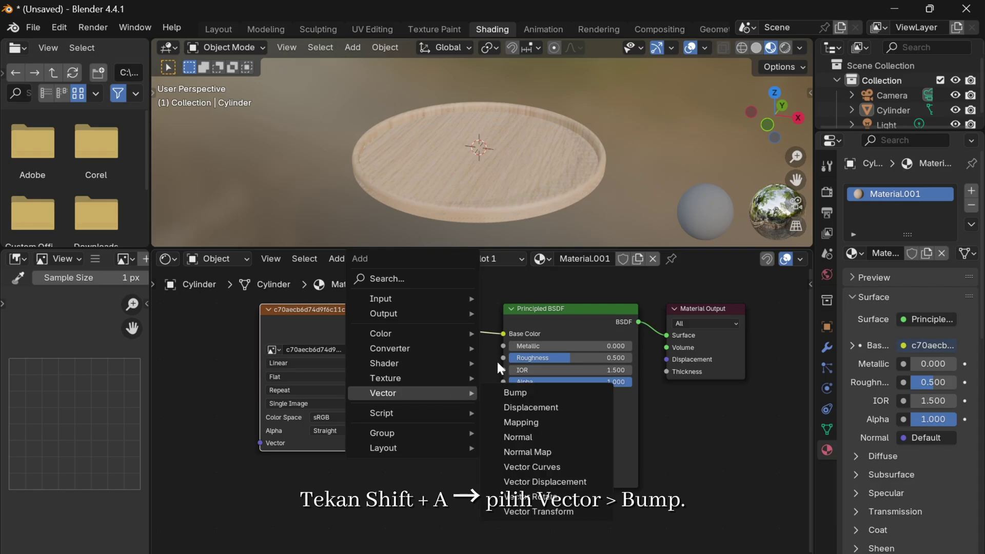
click(505, 392)
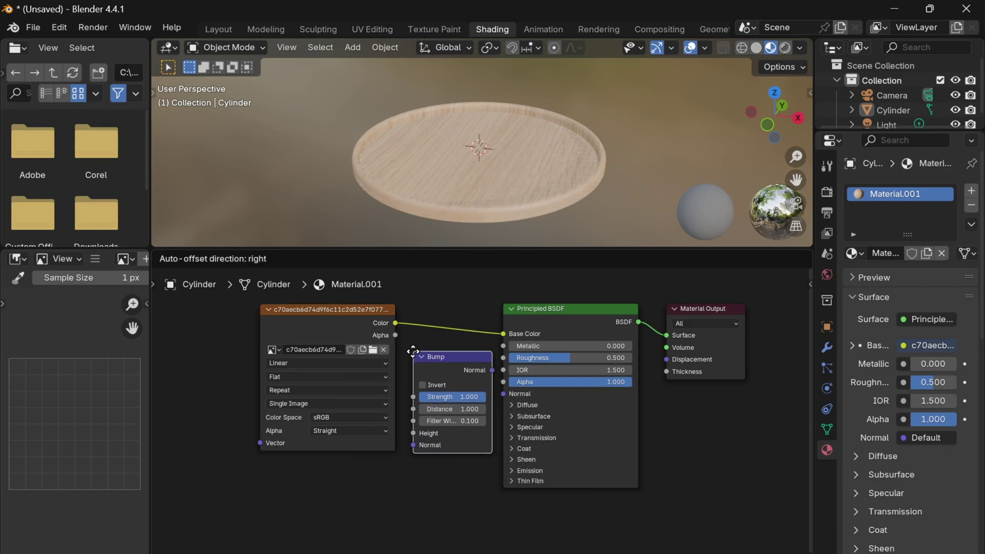
click(413, 349)
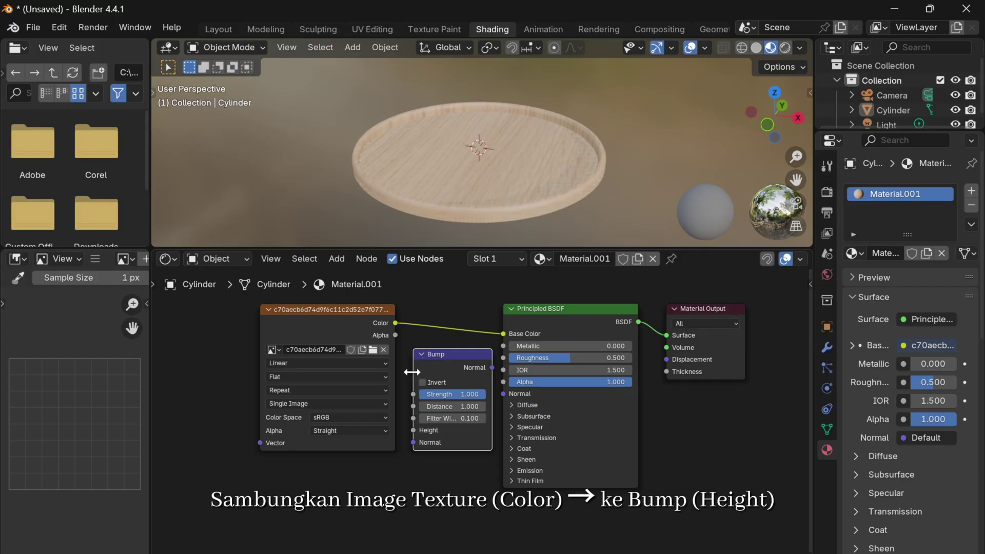
Step: Link the Image Texture's Color to the Bump node's Height, and the Bump's Normal output to the Principled BSDF's Normal
drag(395, 322, 413, 430)
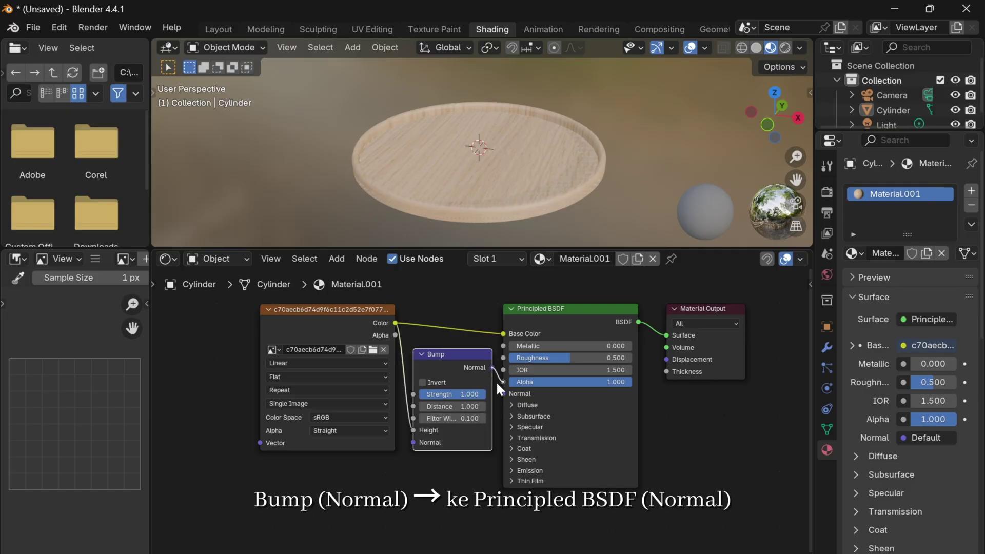
drag(497, 392, 497, 392)
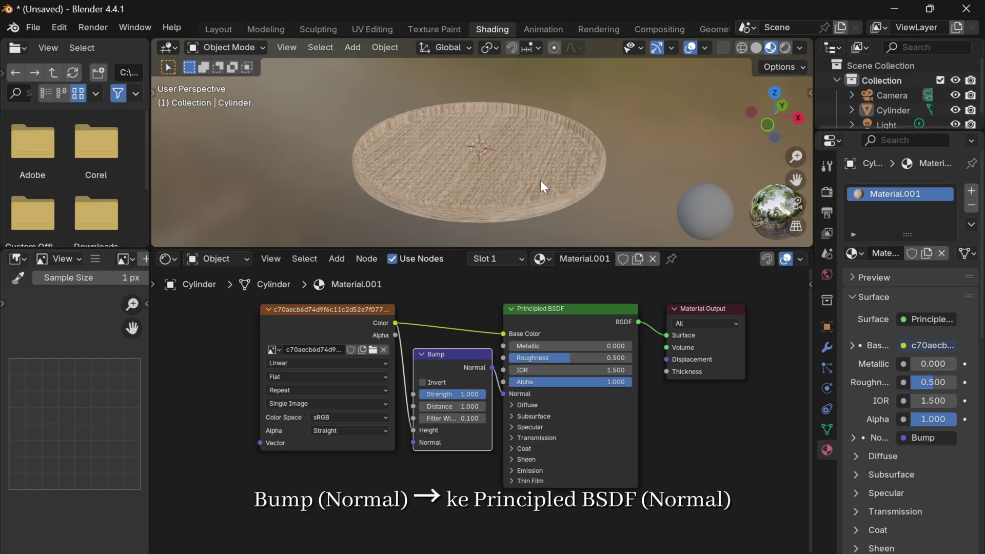
middle_drag(540, 180, 541, 180)
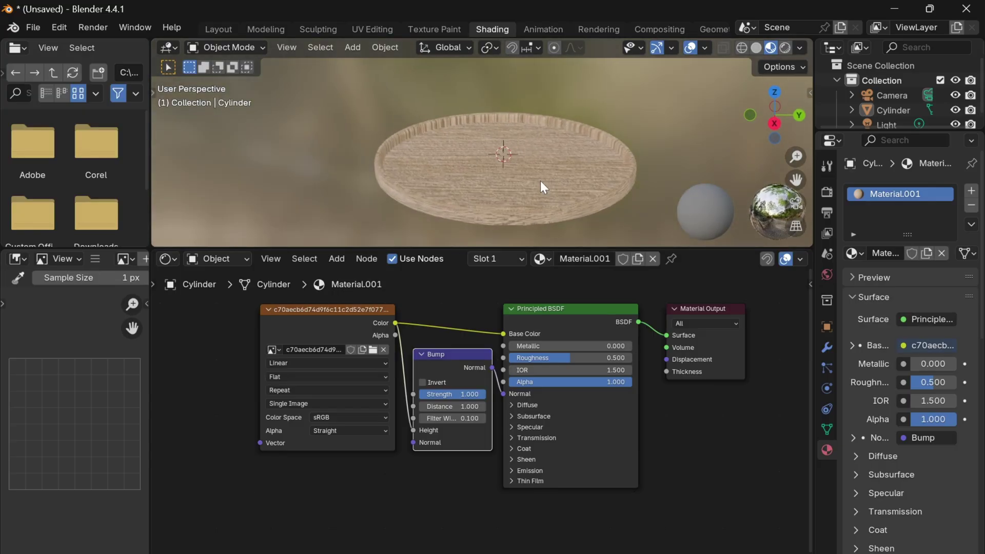
scroll(541, 184, up, 3)
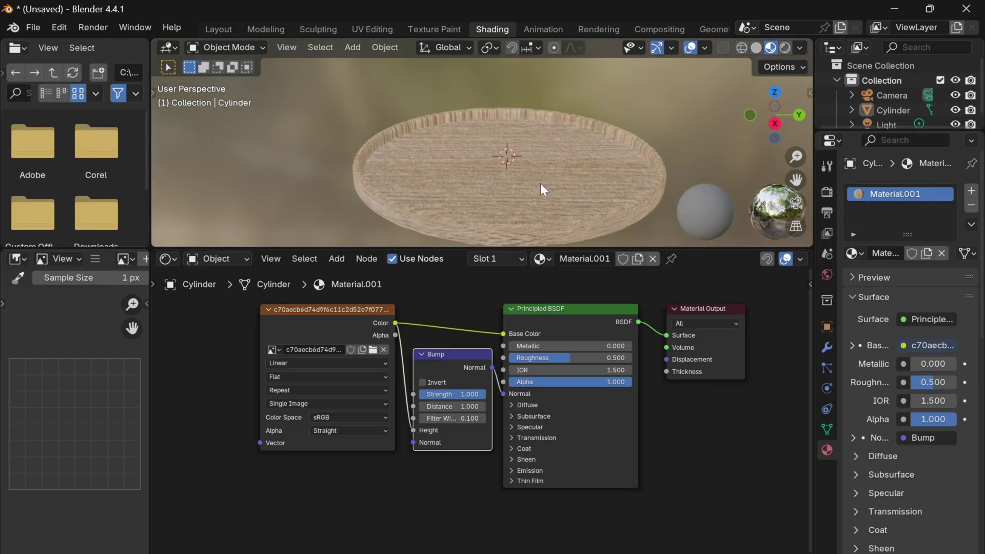
middle_drag(540, 184, 535, 191)
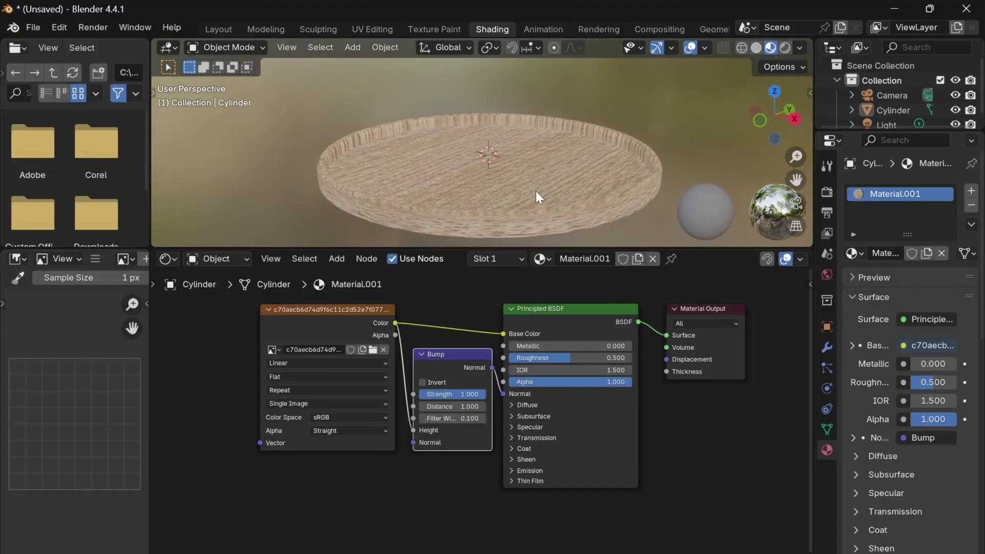
Step: Set the Bump node's Strength to 0.2 and inspect the wood surface from different angles
click(467, 393)
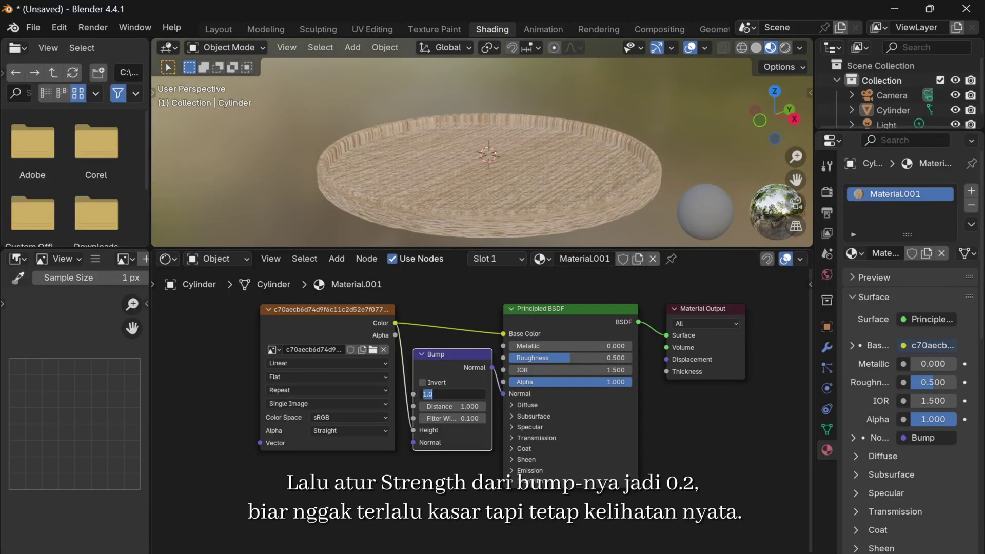
text(0.2)
key(Return)
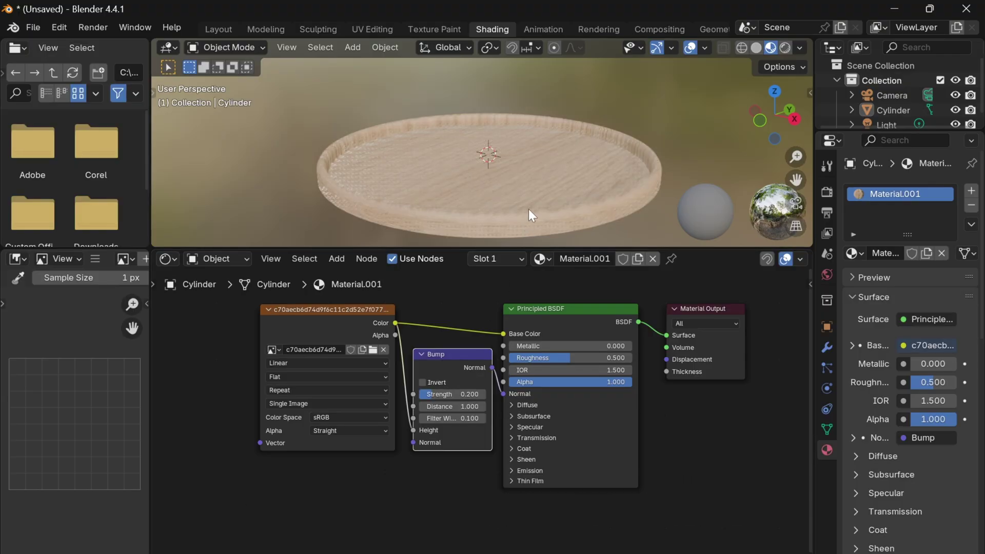
middle_drag(529, 210, 529, 210)
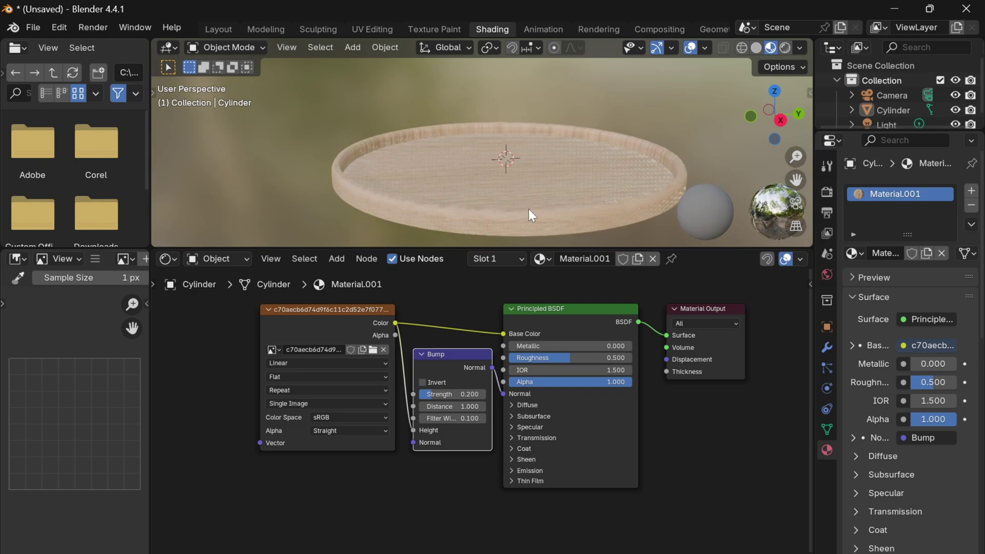
middle_drag(538, 167, 537, 167)
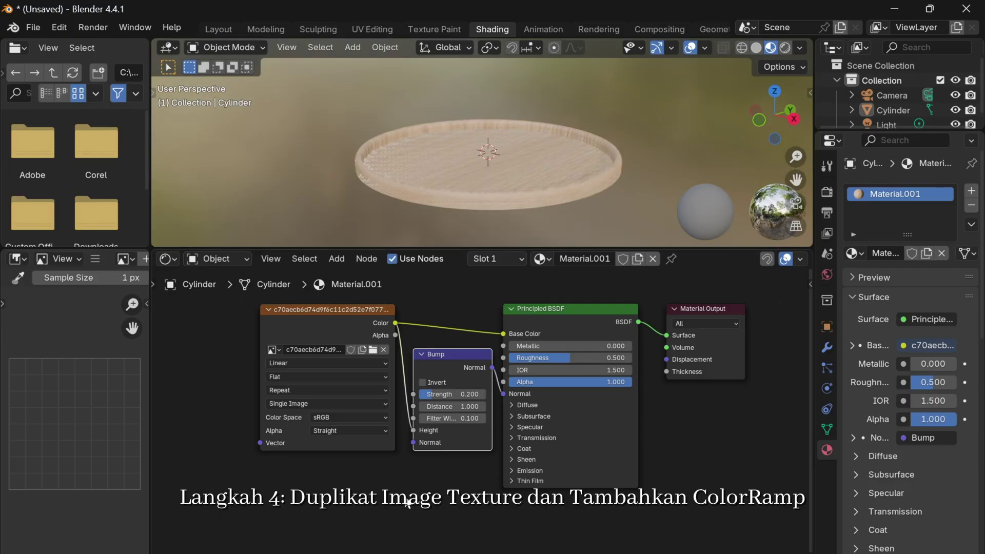
Step: Duplicate the wood Image Texture node and place the copy below the original
click(334, 316)
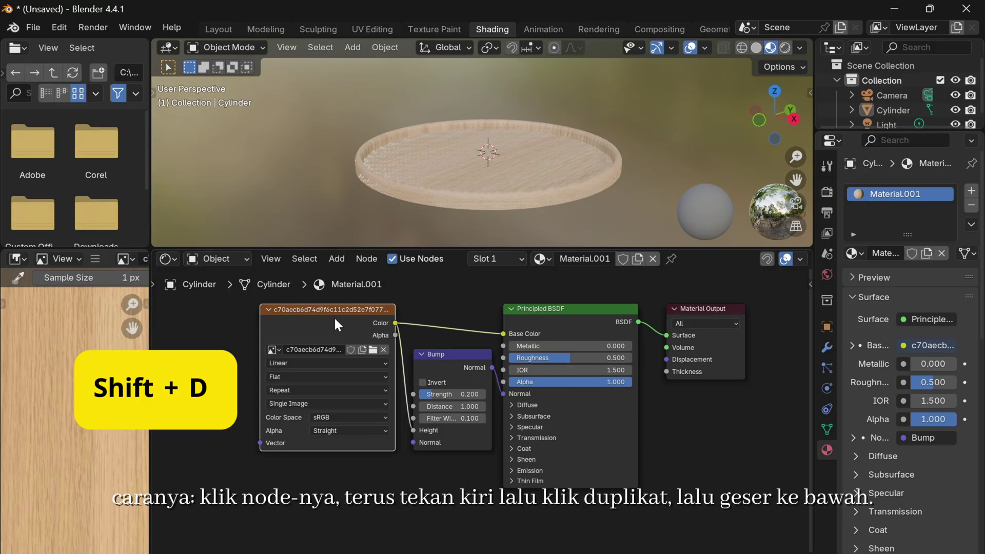
right_click(335, 320)
click(333, 318)
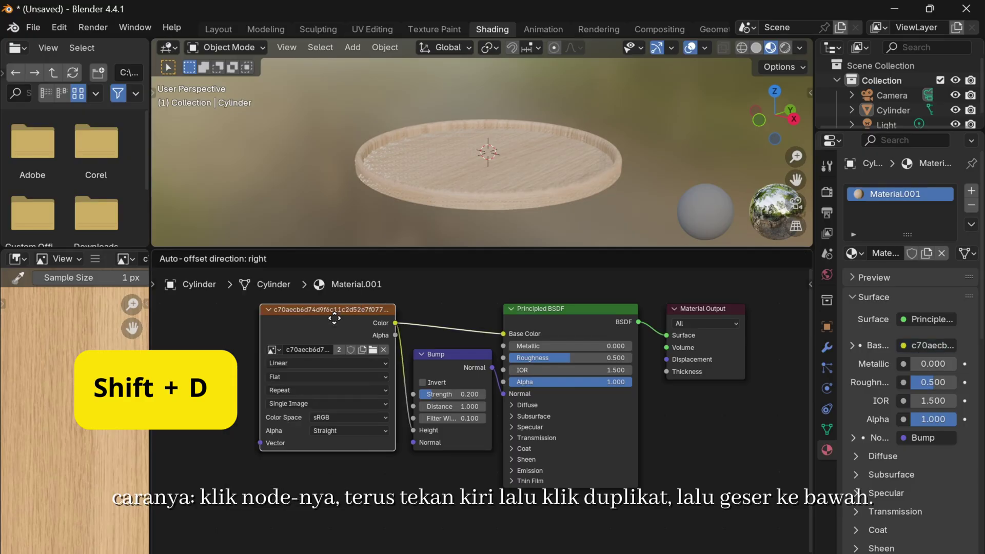
click(330, 513)
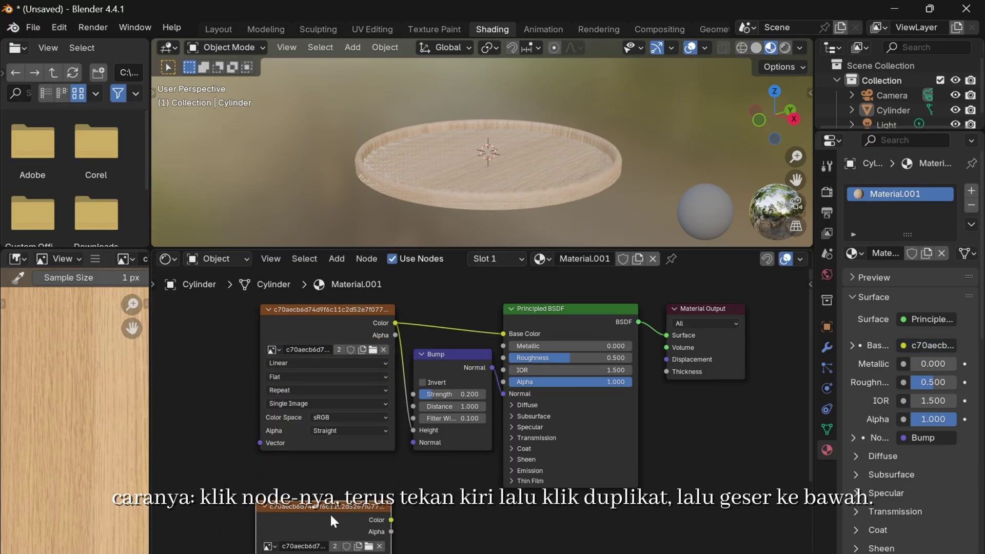
shift+scroll(419, 475, down, 2)
shift+scroll(419, 475, down, 3)
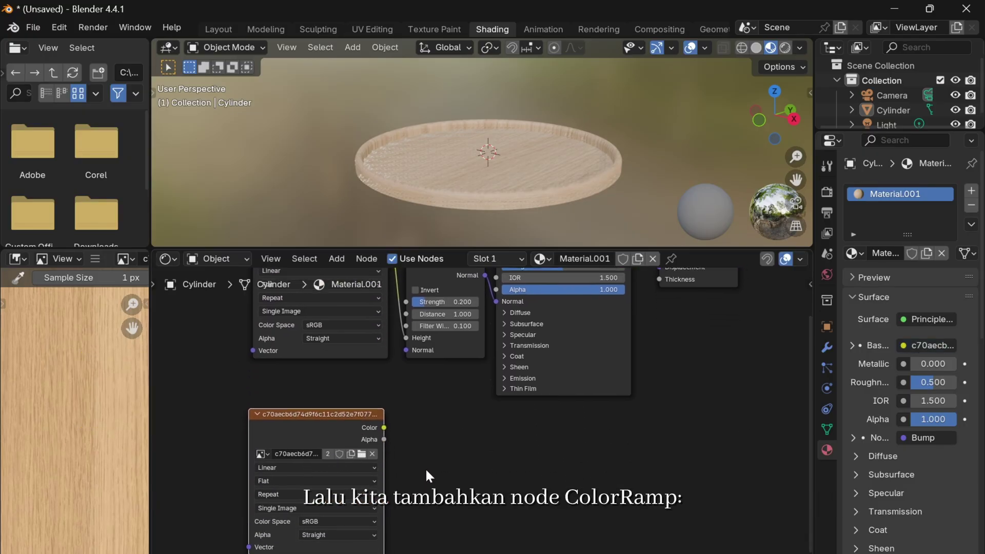
Step: Add a Color Ramp node and place it beside the duplicated Image Texture node
key(shift+a)
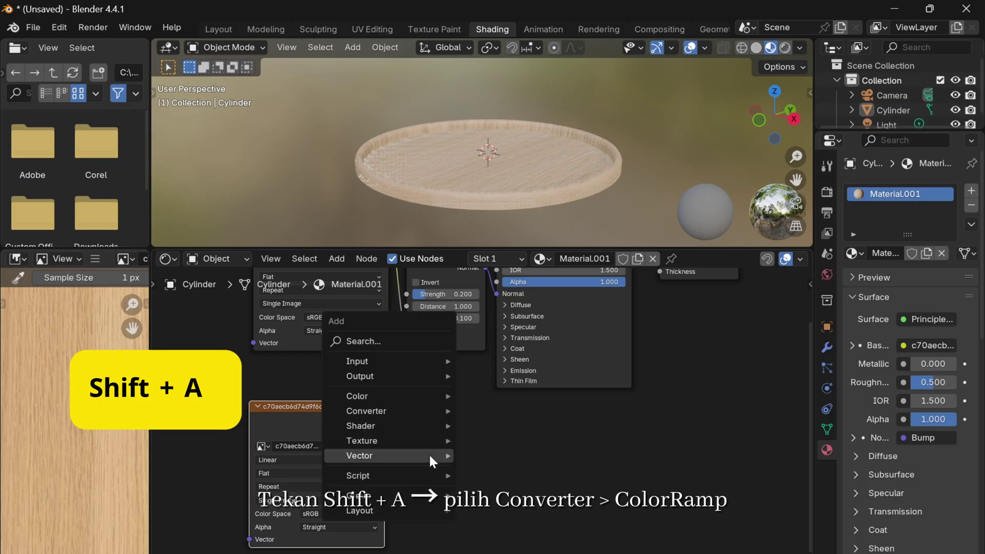
mouse_move(430, 456)
mouse_move(426, 408)
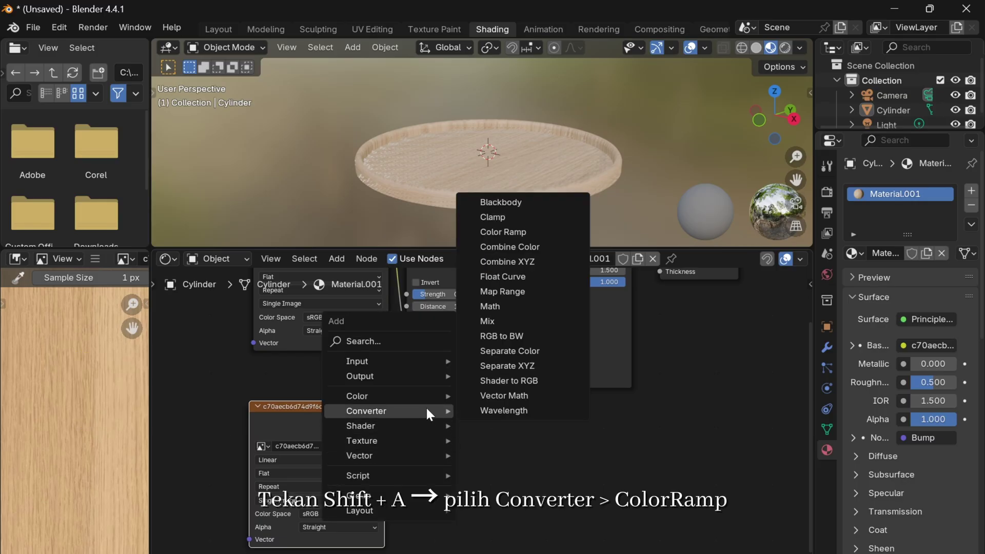
click(523, 231)
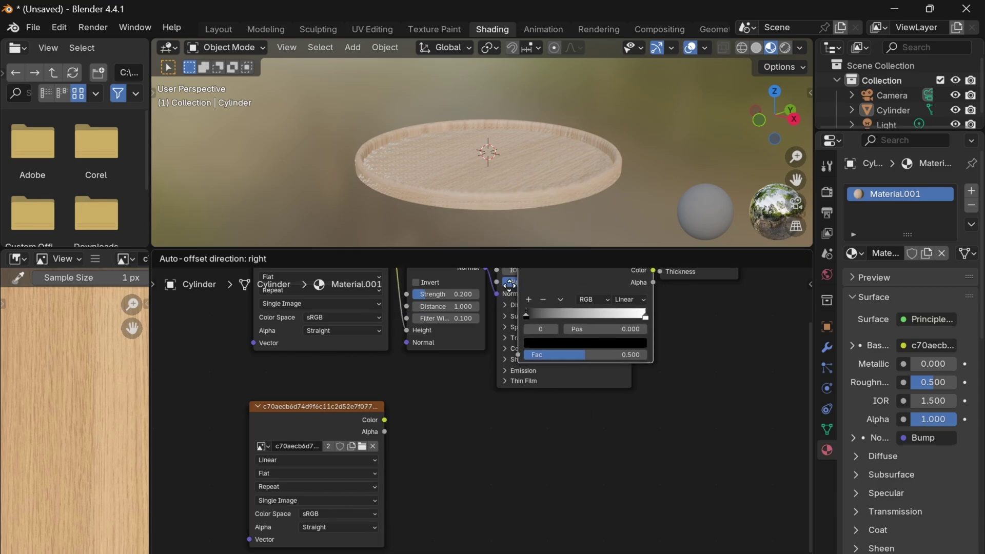
click(435, 411)
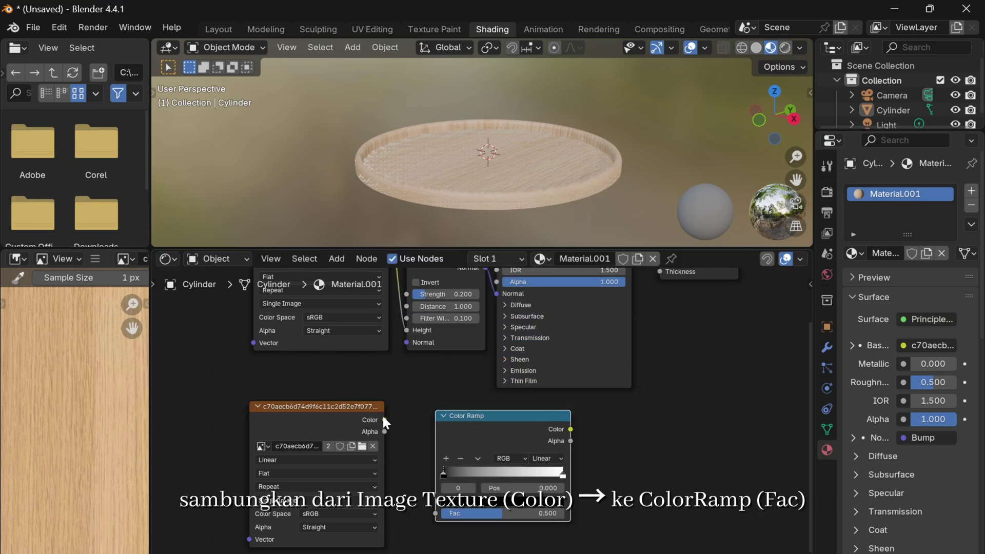
Step: Link the duplicated Image Texture's Color to the Color Ramp's Fac, and the Color Ramp's Color output to the Principled BSDF's Roughness
drag(385, 420, 430, 512)
scroll(627, 449, up, 3)
scroll(627, 448, right, 2)
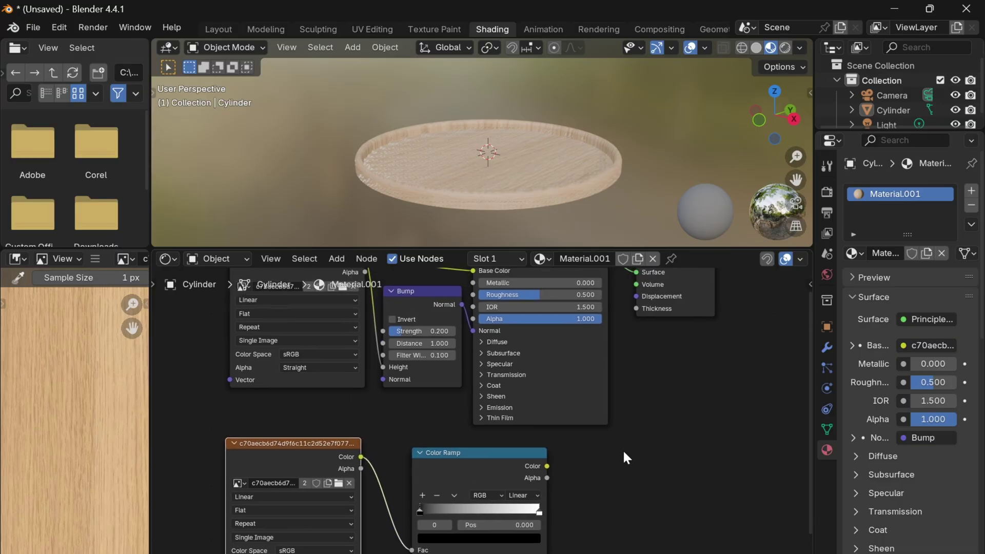
scroll(625, 456, up, 1)
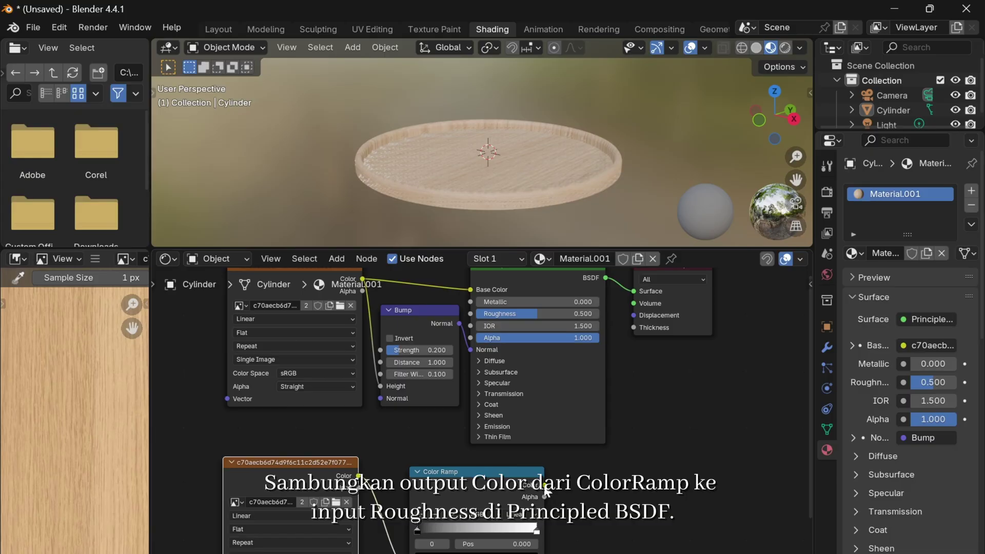
drag(544, 486, 470, 315)
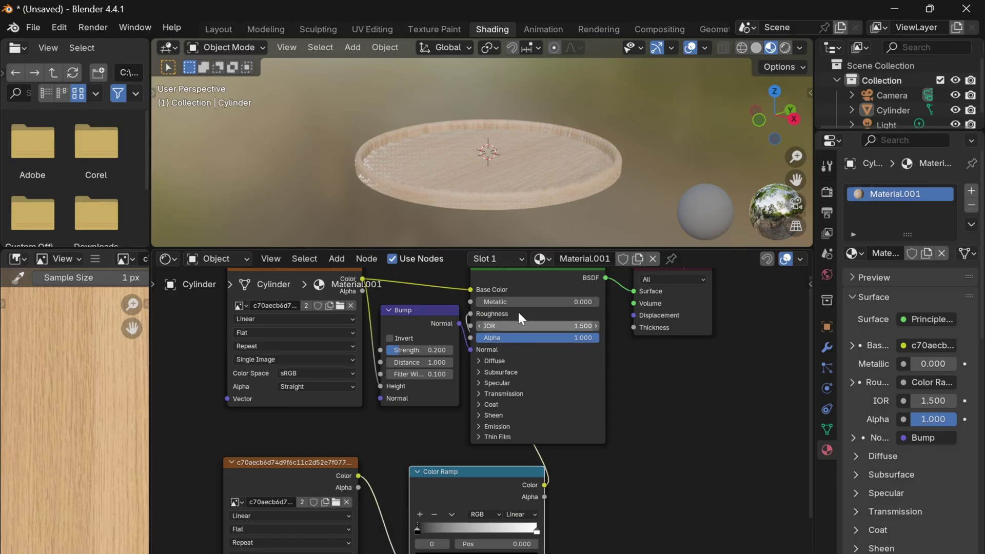
scroll(576, 142, up, 2)
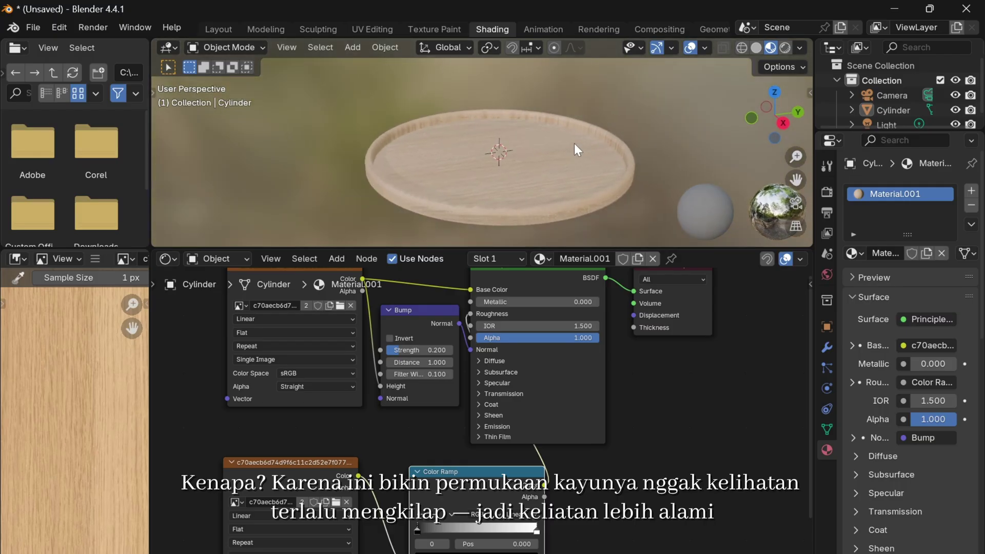
scroll(572, 146, up, 2)
scroll(572, 147, right, 4)
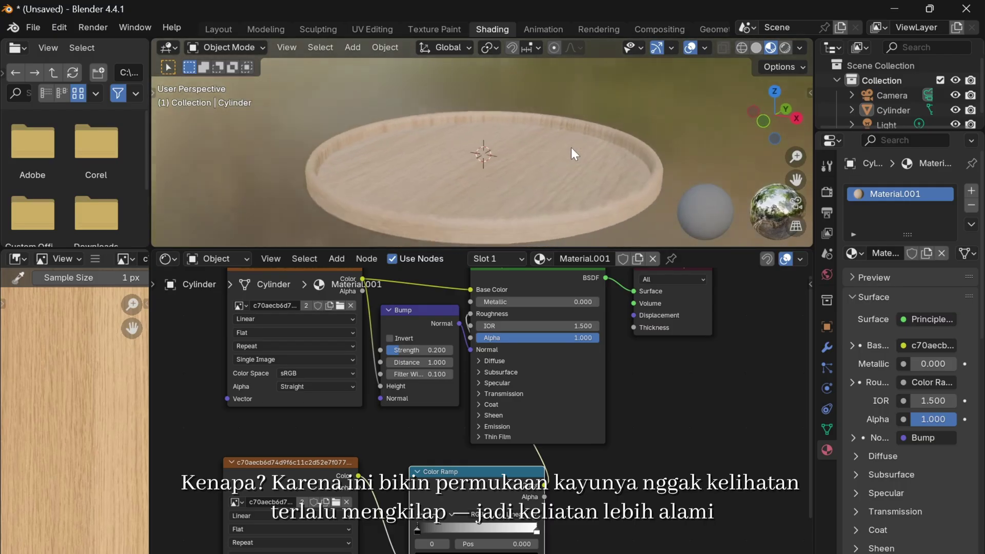
scroll(571, 149, right, 1)
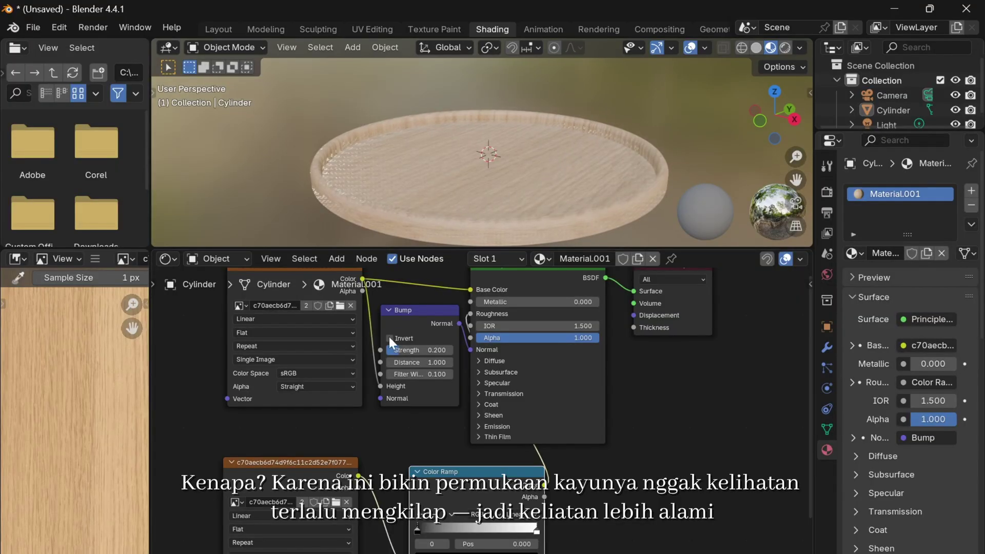
Step: Add a Mapping node and place it in front of the original wood Image Texture node
scroll(321, 359, left, 3)
scroll(322, 359, left, 4)
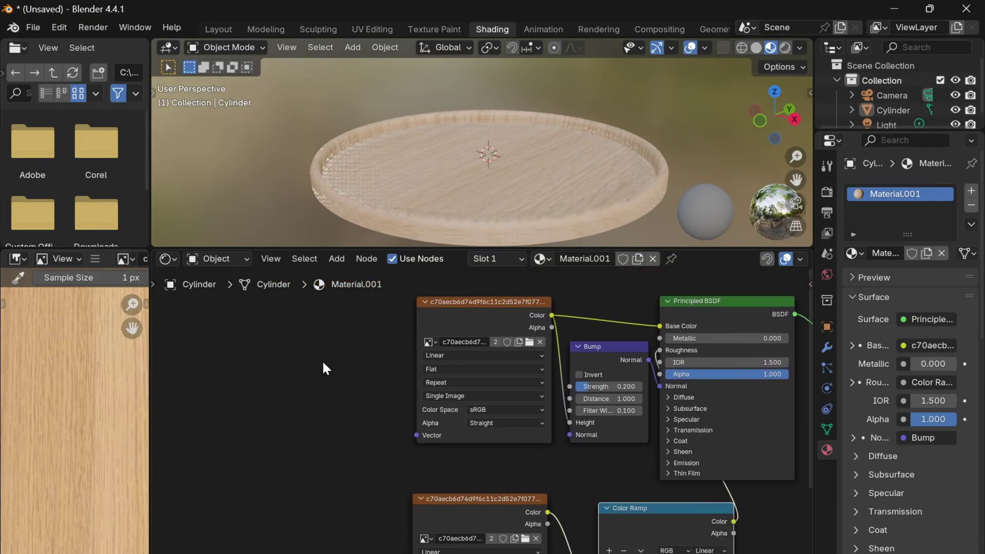
scroll(322, 359, left, 1)
scroll(327, 360, left, 1)
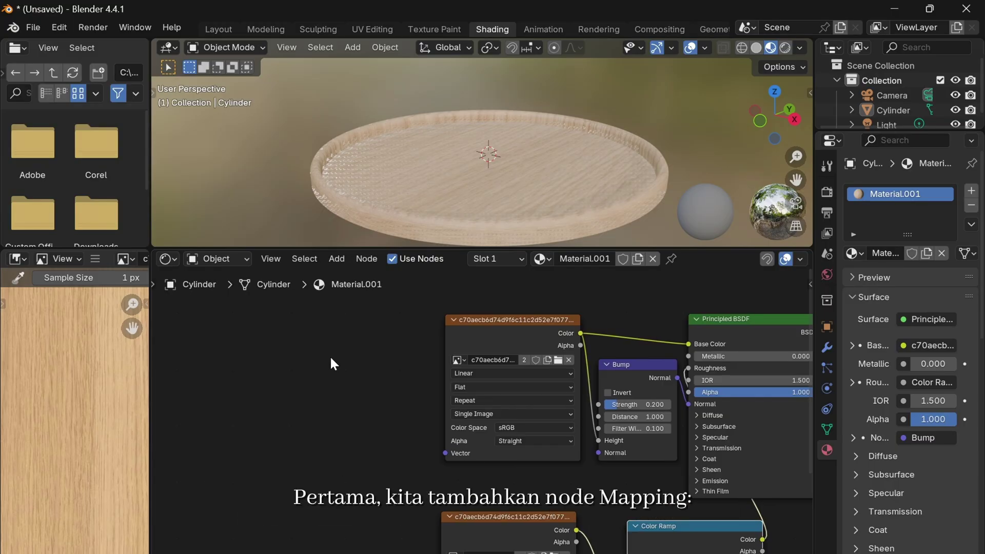
key(shift+a)
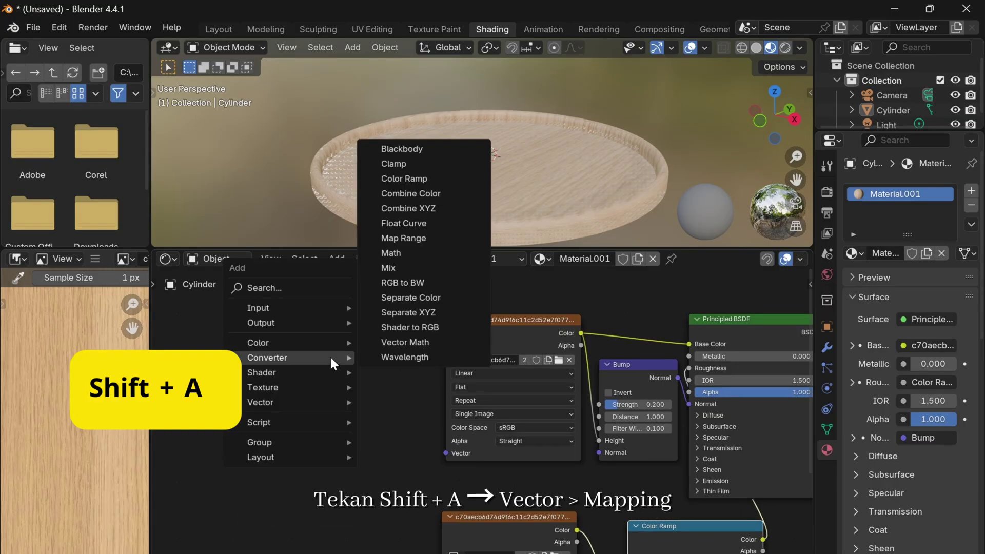
mouse_move(328, 389)
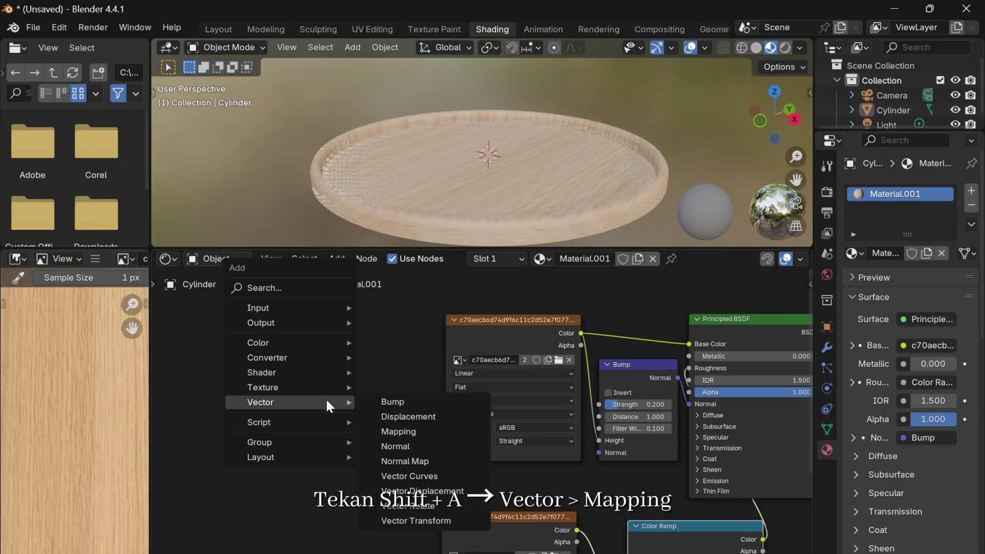
click(383, 432)
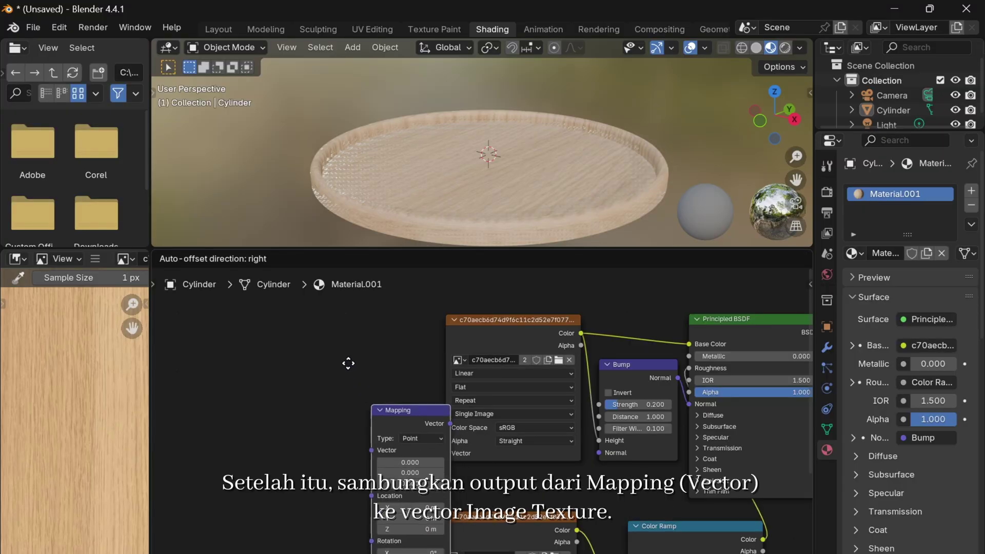
click(304, 318)
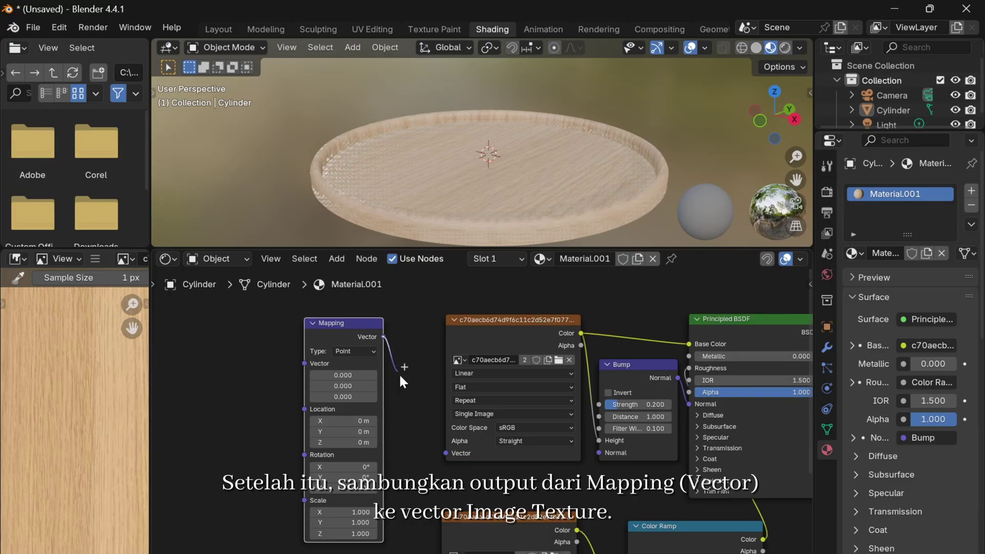
Step: Link the Mapping node's Vector output to the original Image Texture's Vector input and set the Mapping Rotation Y to 5°
drag(400, 376, 443, 451)
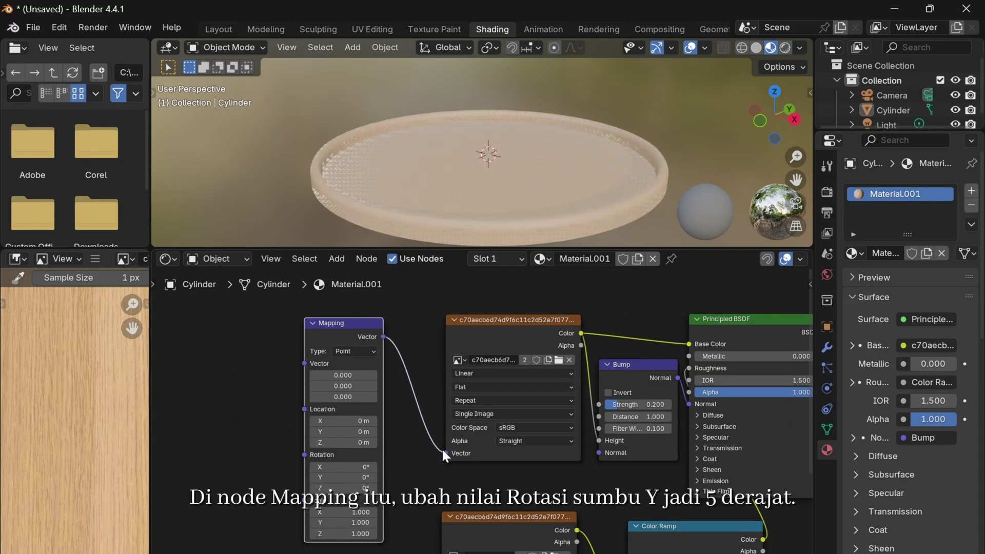
click(342, 477)
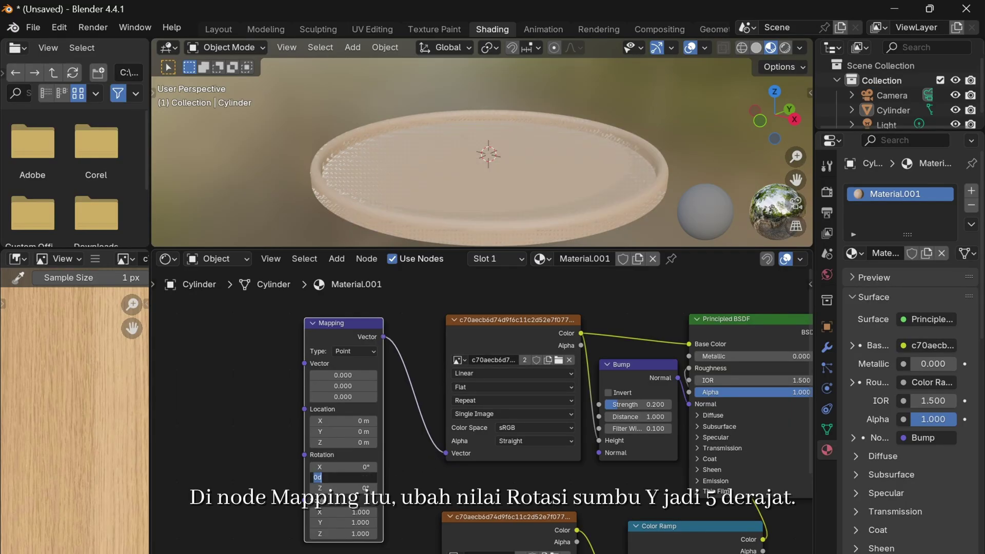
text(5)
key(Return)
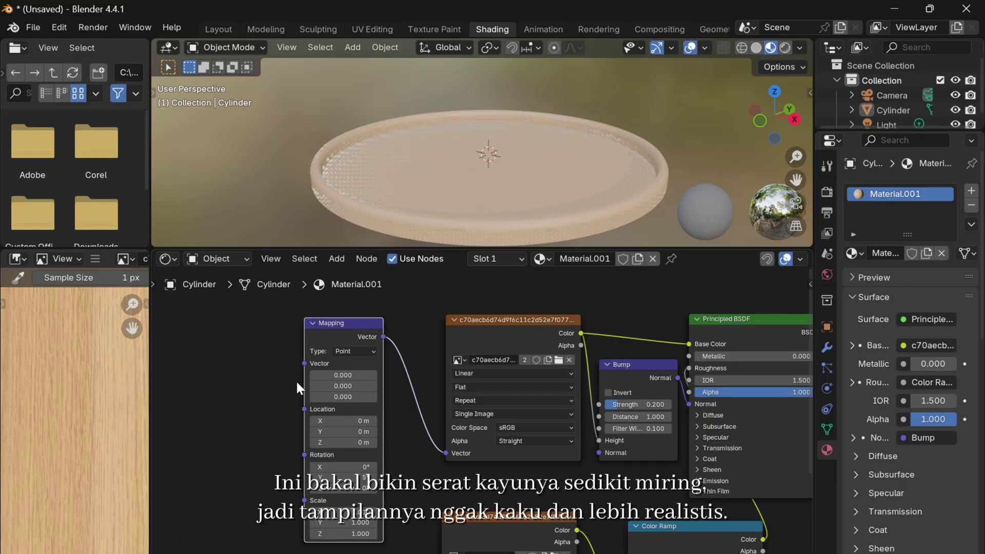
Step: Add a Texture Coordinate node before the Mapping node and link its Generated output to the Mapping's Vector input
scroll(297, 384, left, 6)
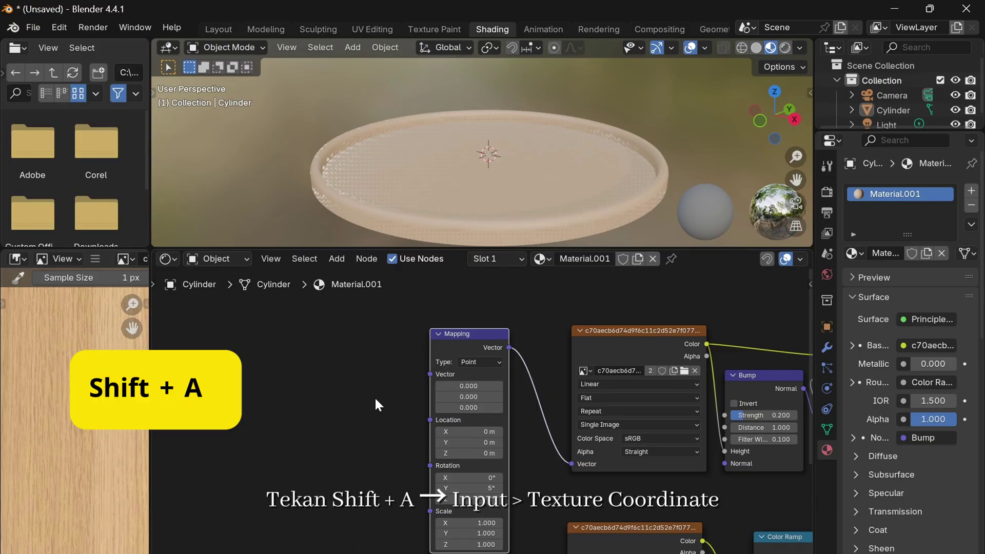
key(shift+a)
mouse_move(376, 402)
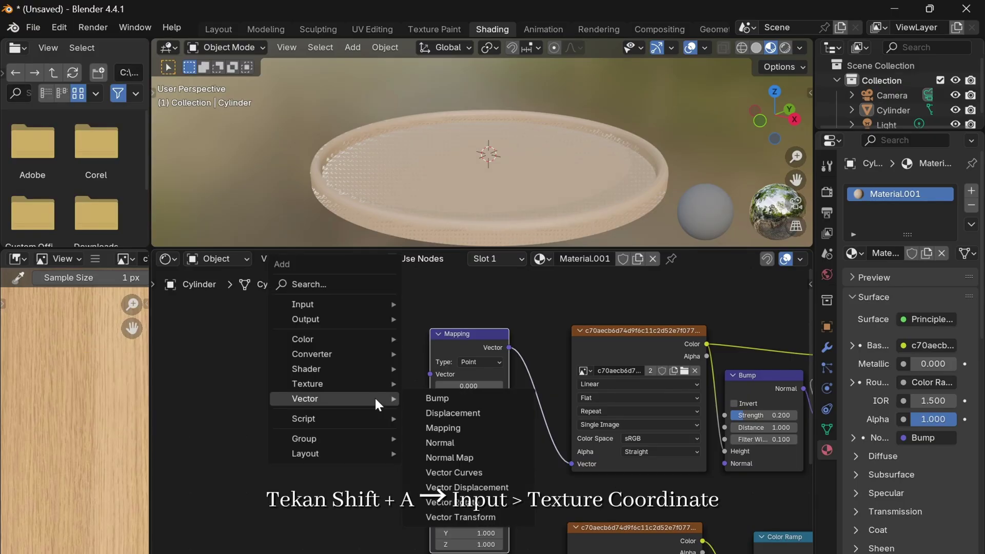
mouse_move(374, 303)
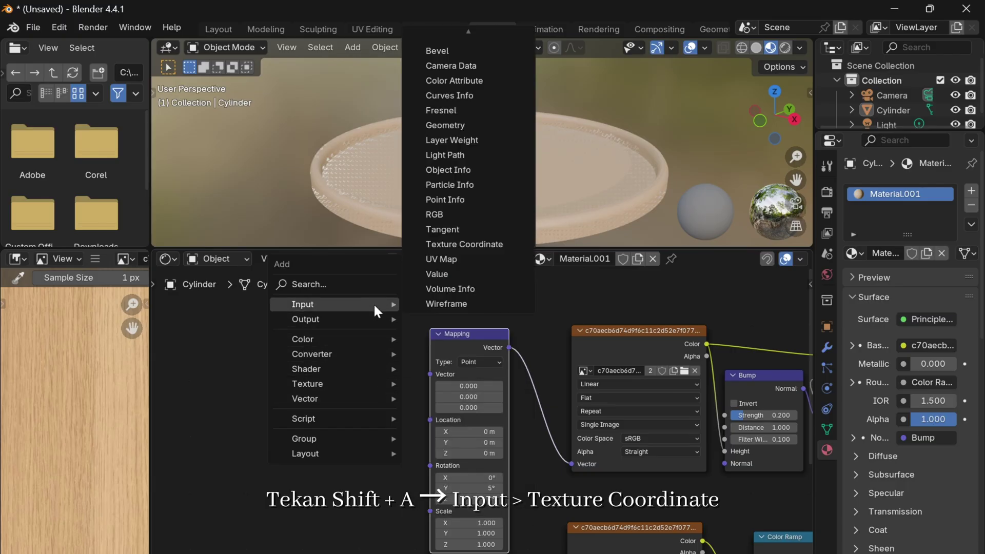
click(455, 244)
click(314, 321)
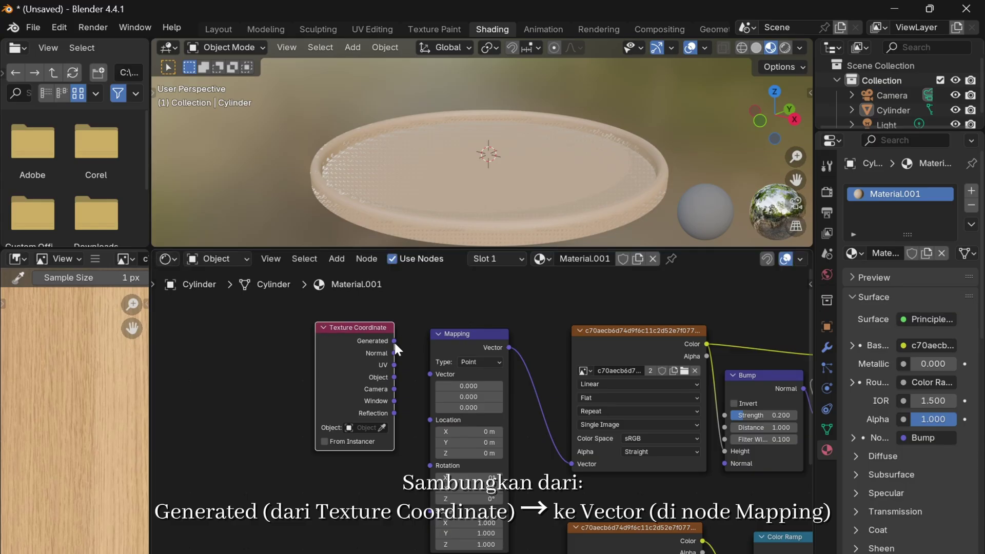
drag(416, 365, 422, 372)
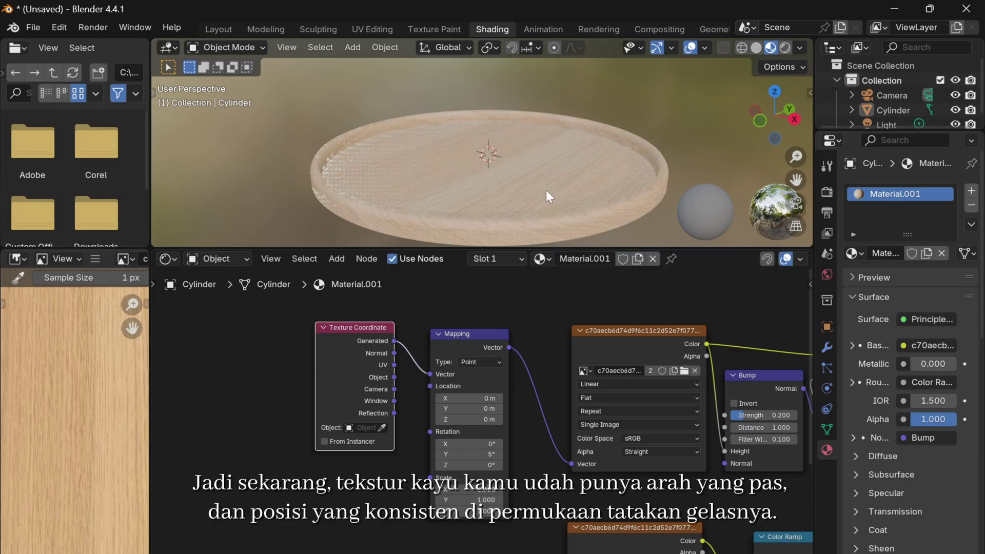
Step: Examine the wood grain on the coaster's top and rim from different angles and distances
scroll(546, 190, right, 5)
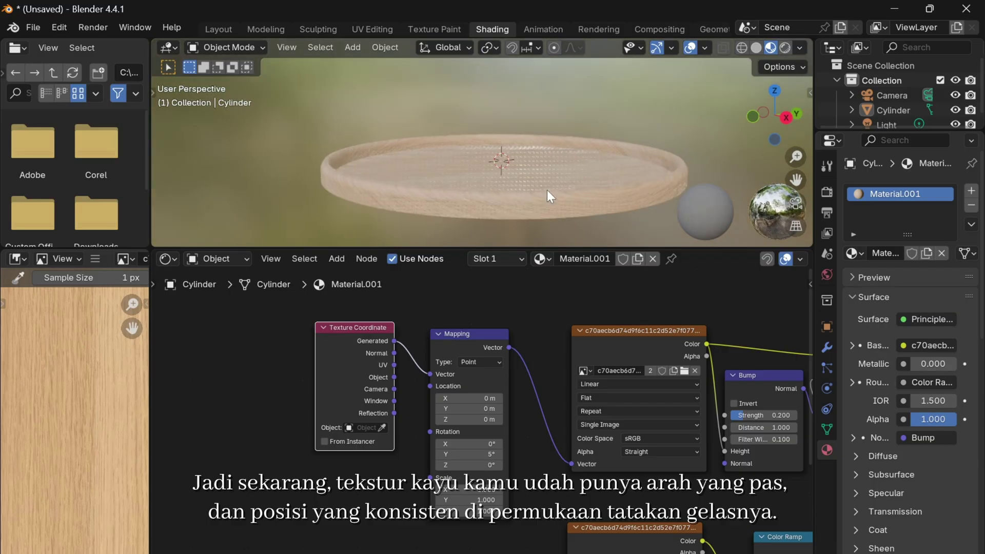
scroll(547, 190, up, 3)
scroll(547, 190, up, 5)
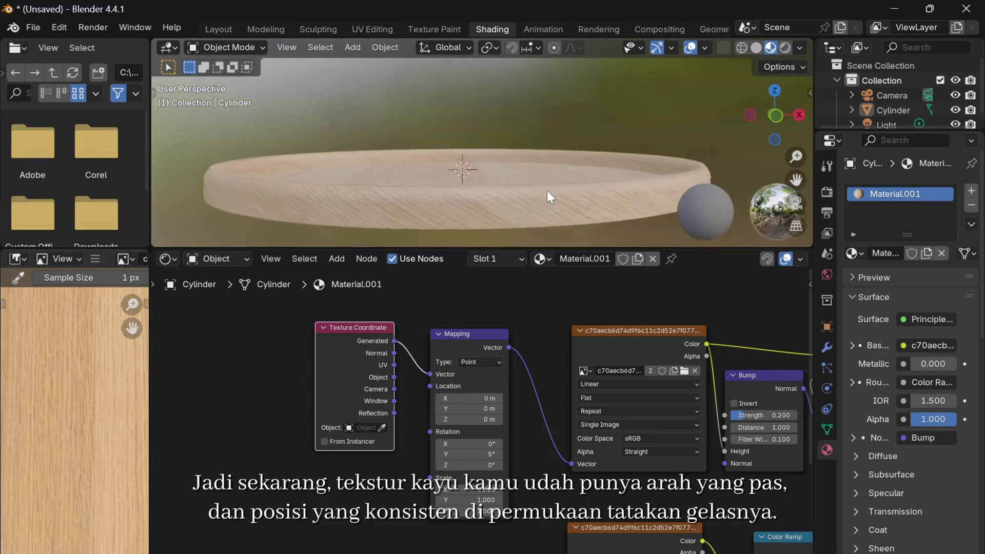
scroll(547, 191, down, 8)
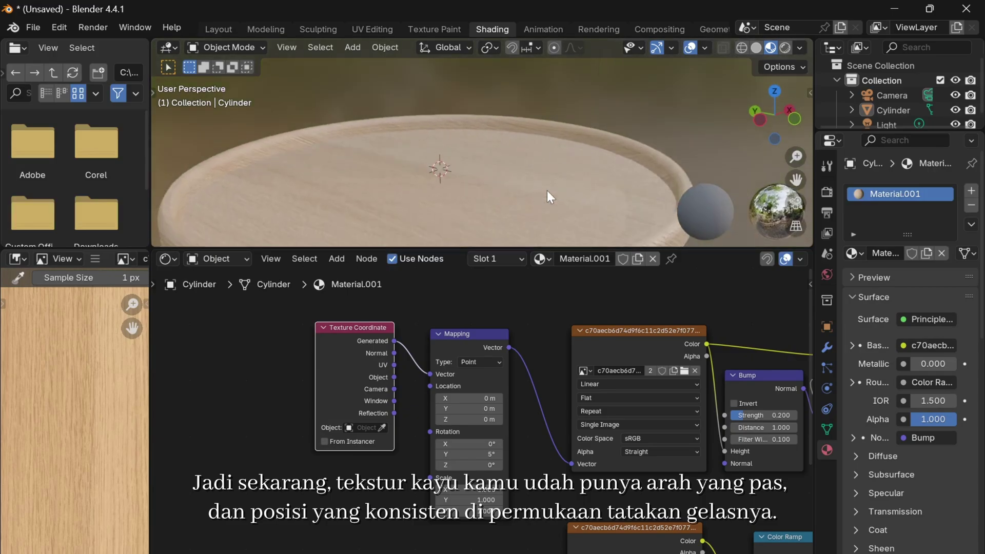
scroll(547, 190, up, 8)
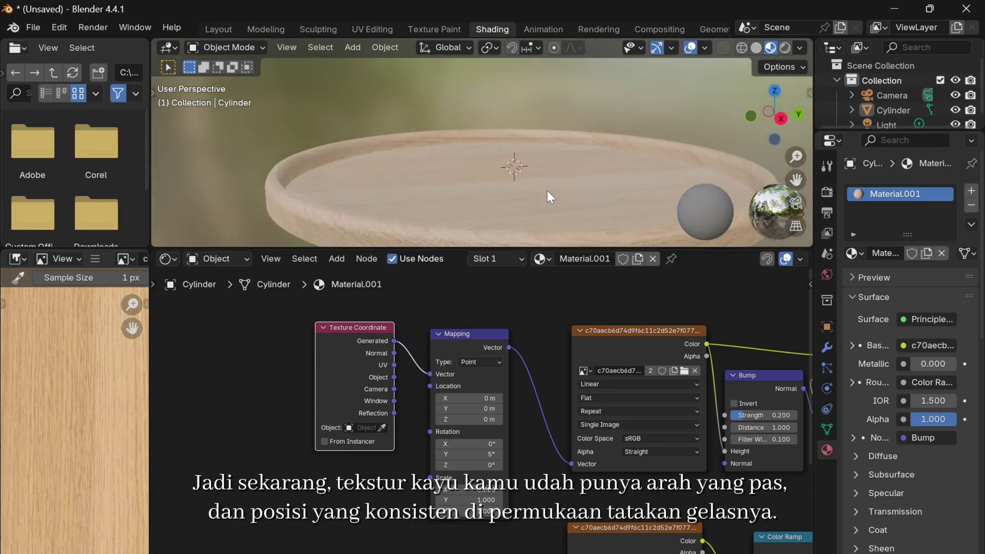
scroll(547, 189, down, 6)
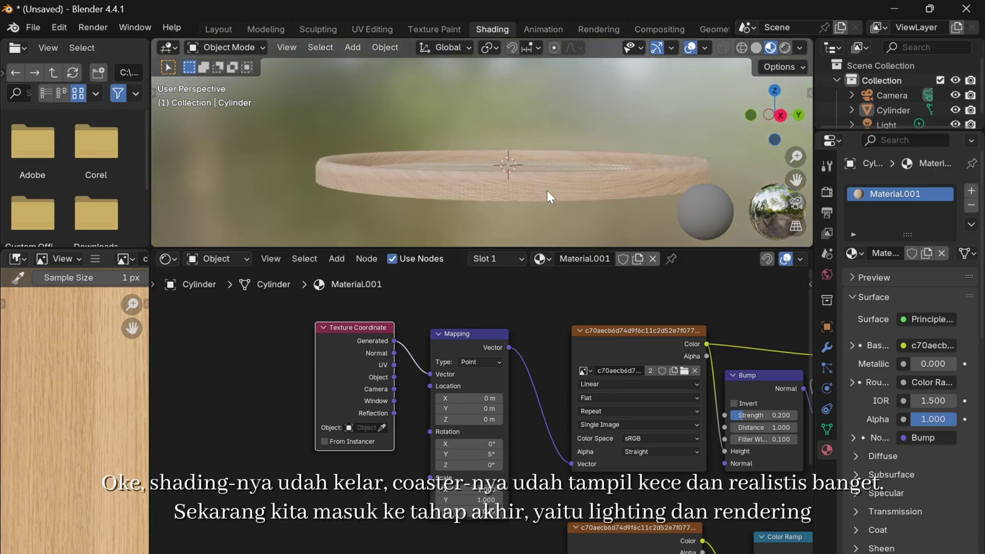
scroll(546, 190, down, 2)
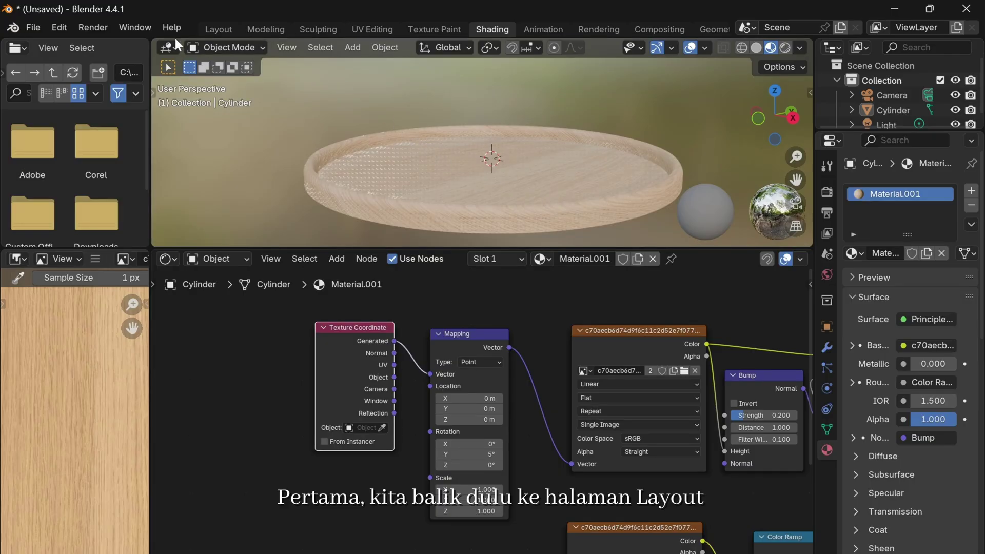
Step: Switch to the Layout workspace and show the coaster in Rendered viewport shading from a slightly higher angle
click(231, 28)
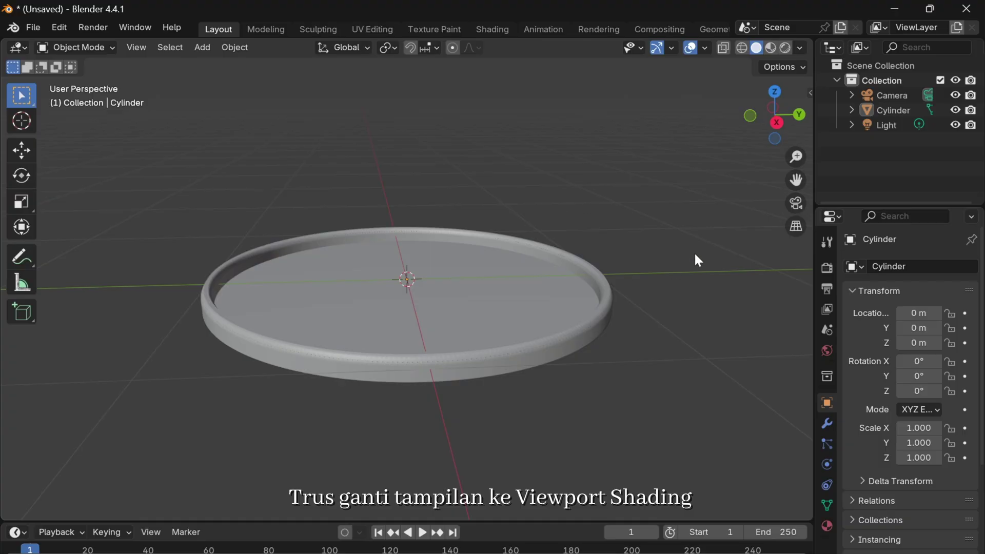
click(785, 48)
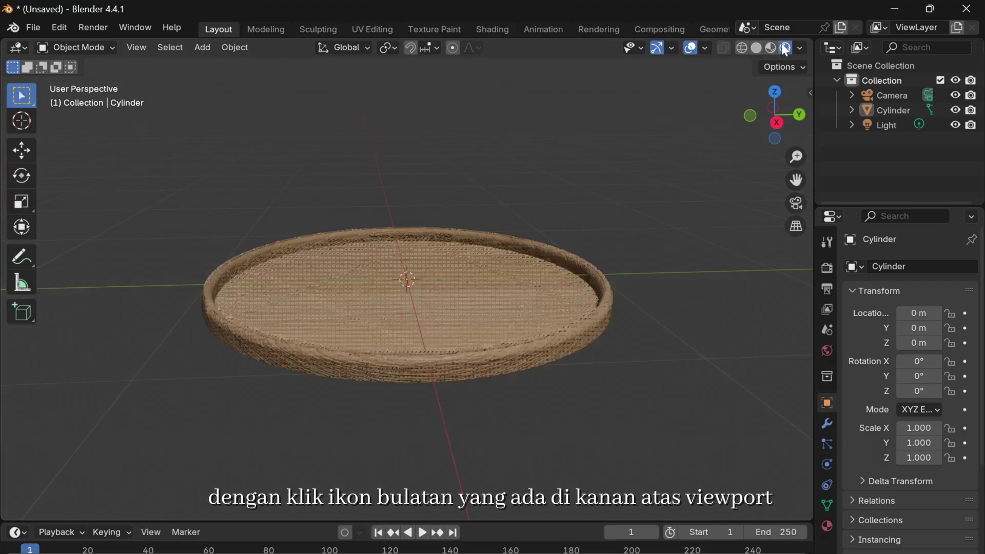
mouse_move(503, 222)
middle_down()
mouse_move(467, 231)
mouse_move(526, 231)
mouse_move(502, 220)
mouse_move(550, 213)
middle_up()
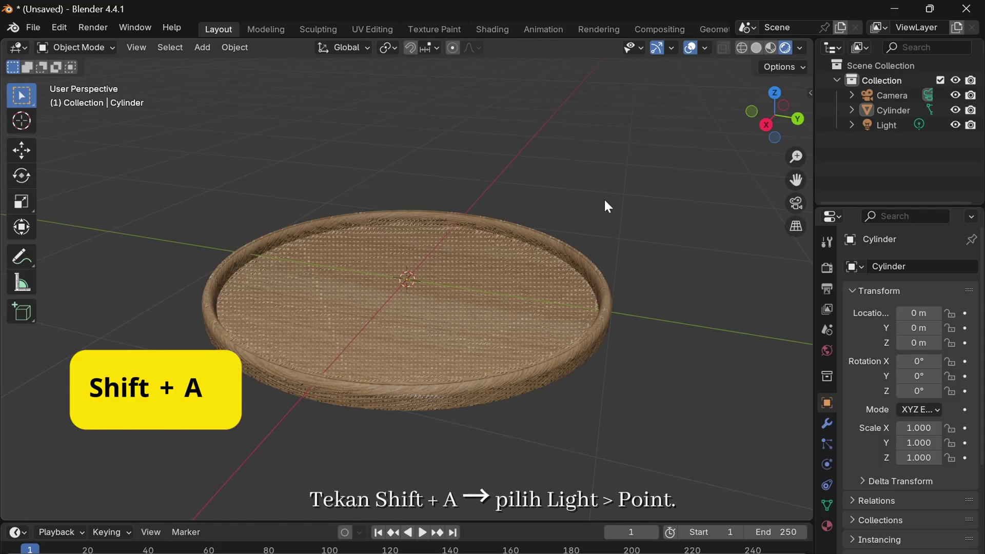
Step: Add a point light and, in top view, move it about -0.50 m in X and 0.65 m in Y
key(shift+a)
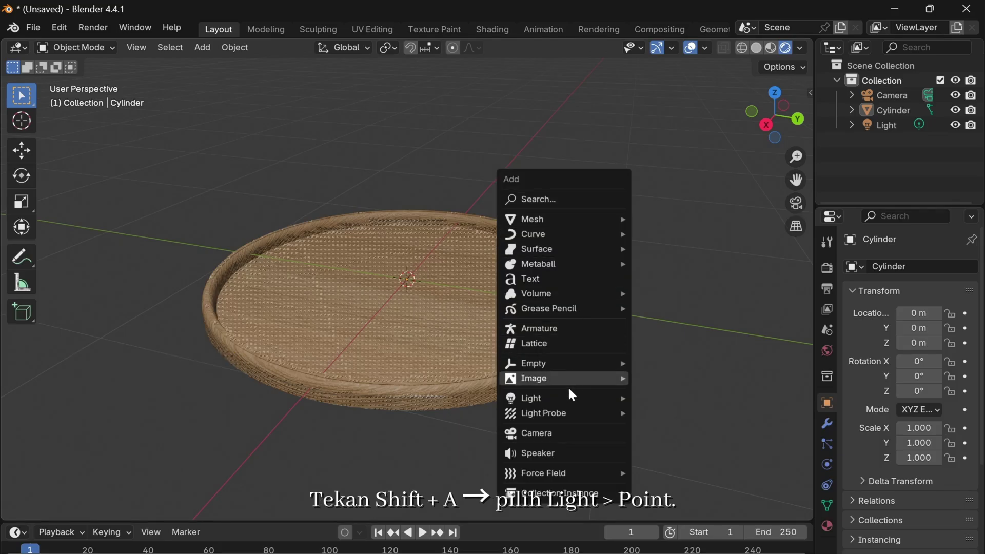
mouse_move(568, 399)
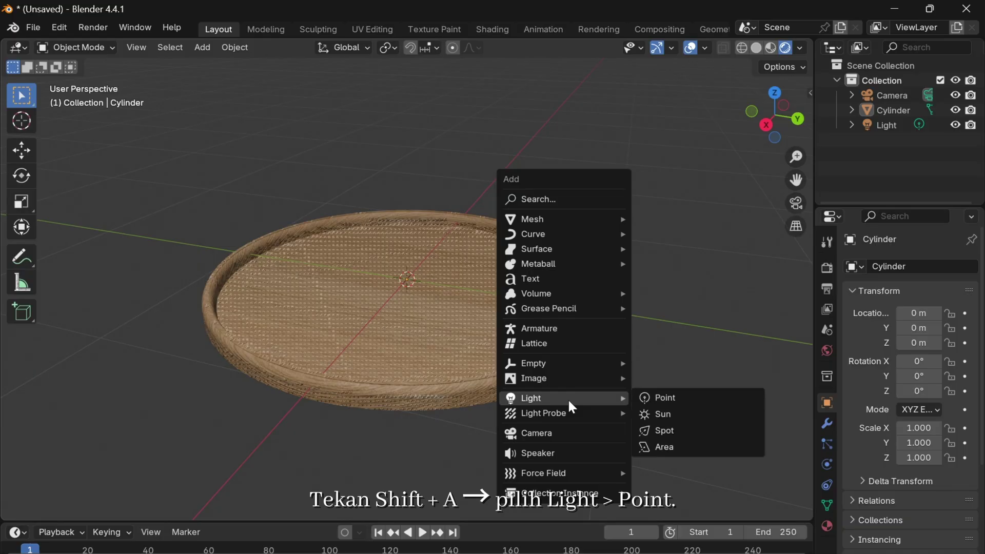
click(646, 399)
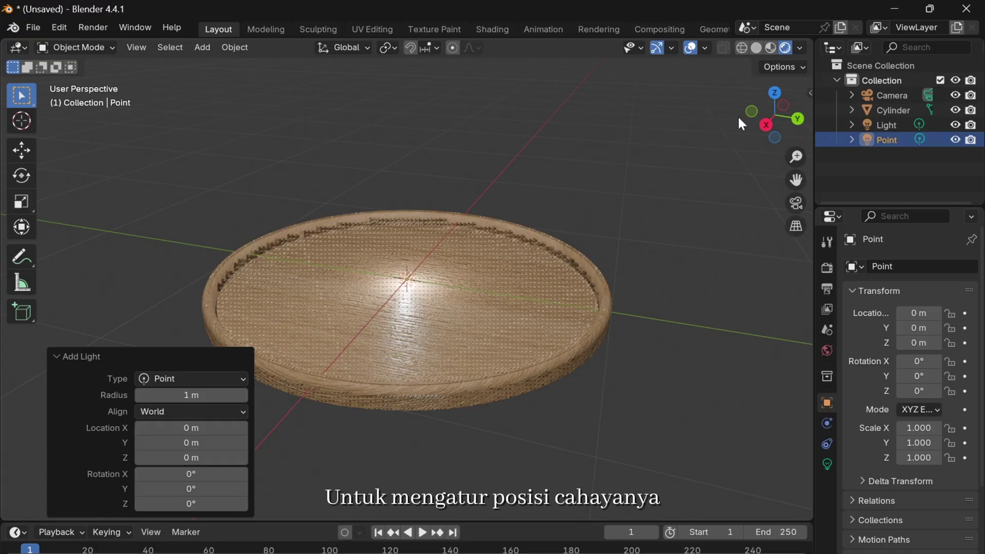
click(772, 92)
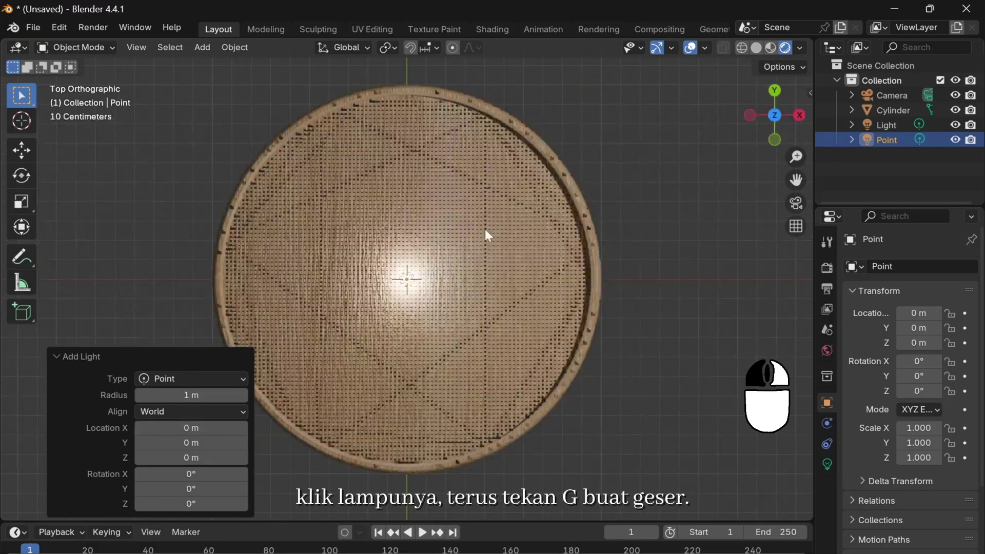
key(g)
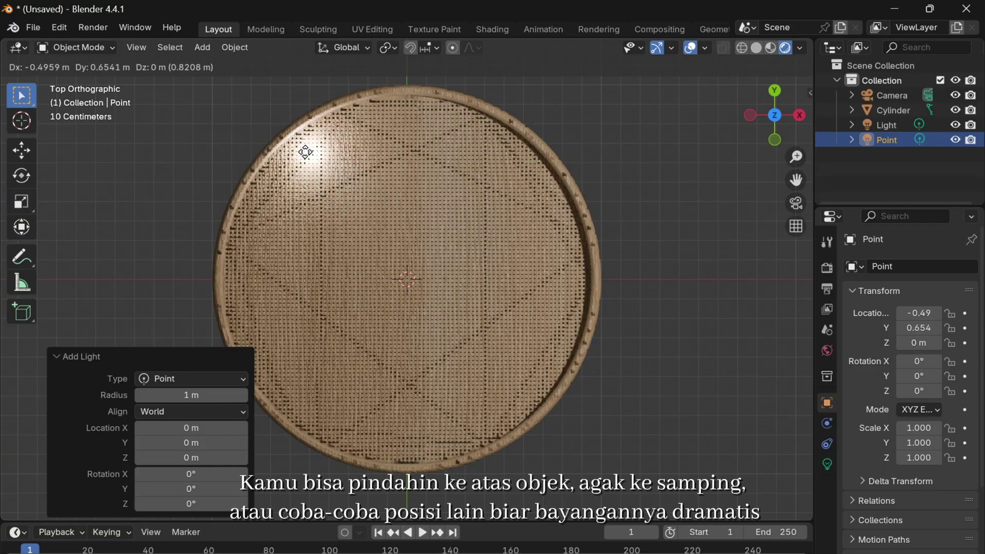
click(305, 153)
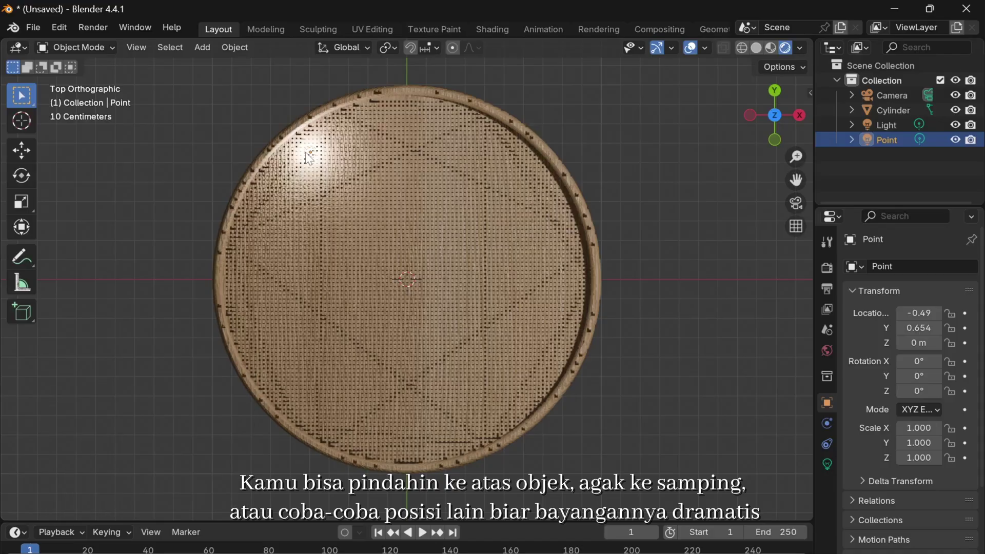
Step: Move the point light about 0.29 m up in Z and 0.11 m in Y so it sits above the coaster
key(KP_2)
key(KP_2)
key(KP_2)
key(KP_2)
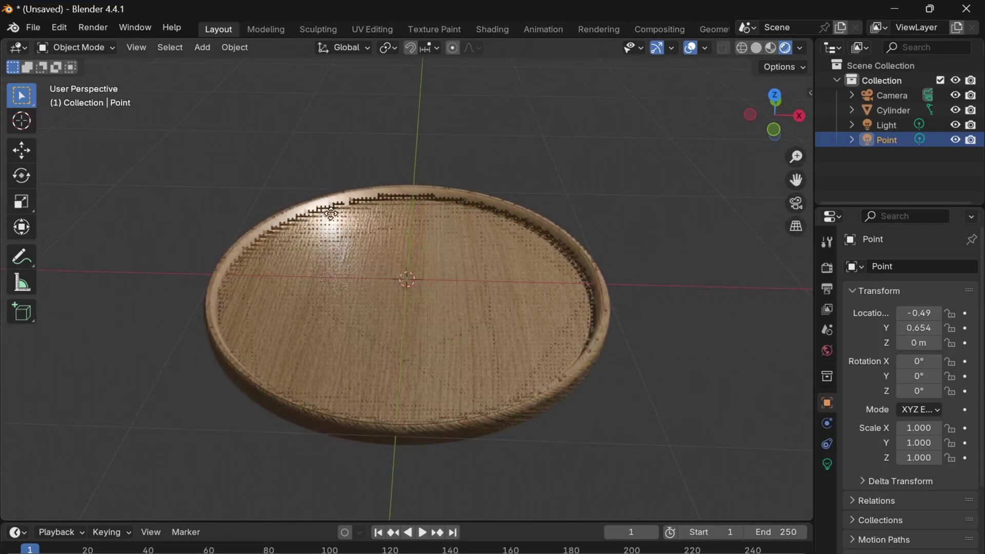
drag(339, 220, 353, 231)
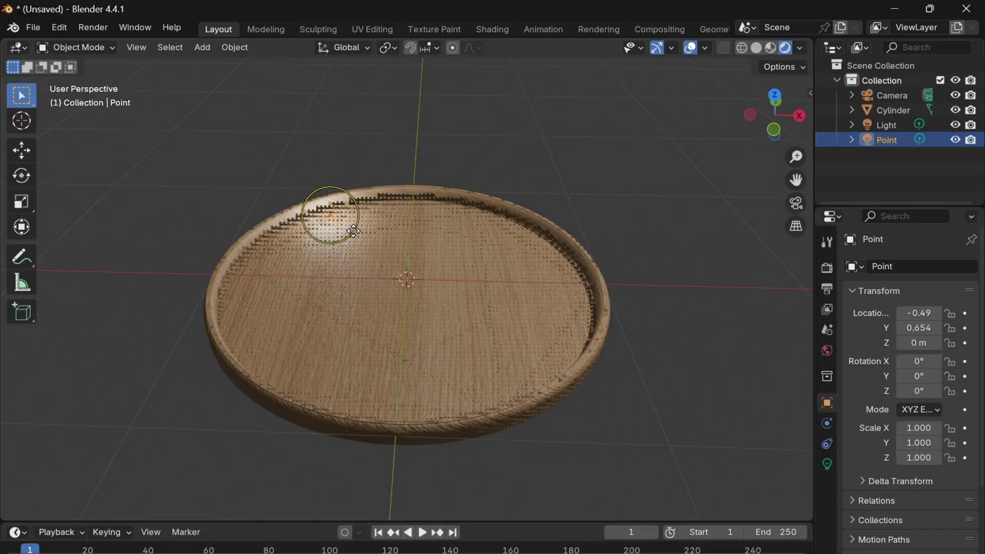
key(KP_2)
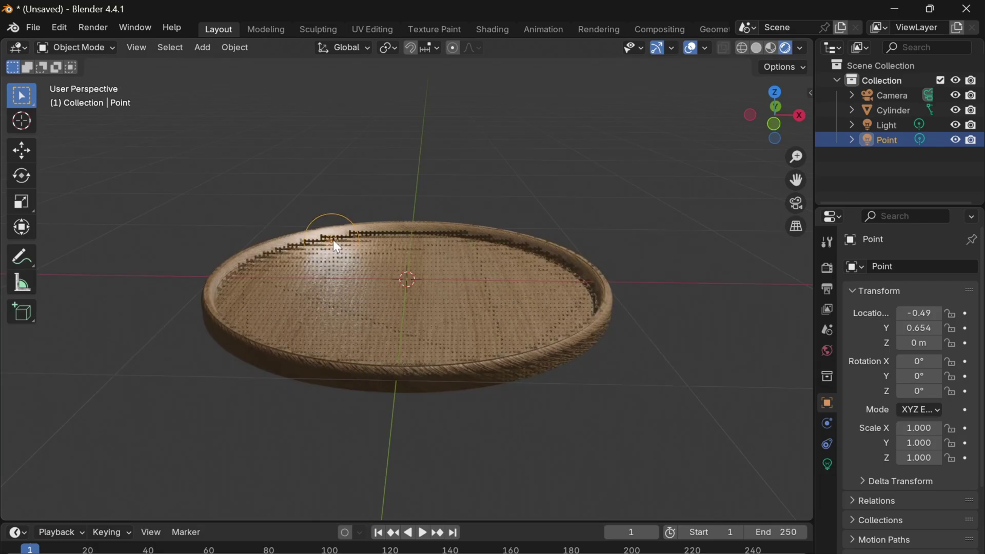
drag(334, 239, 332, 191)
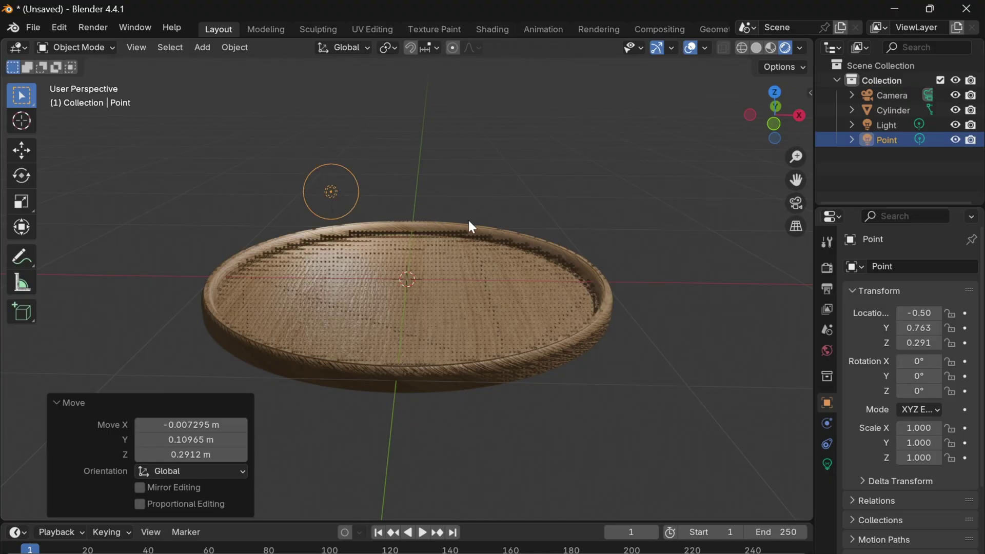
middle_drag(468, 222, 469, 220)
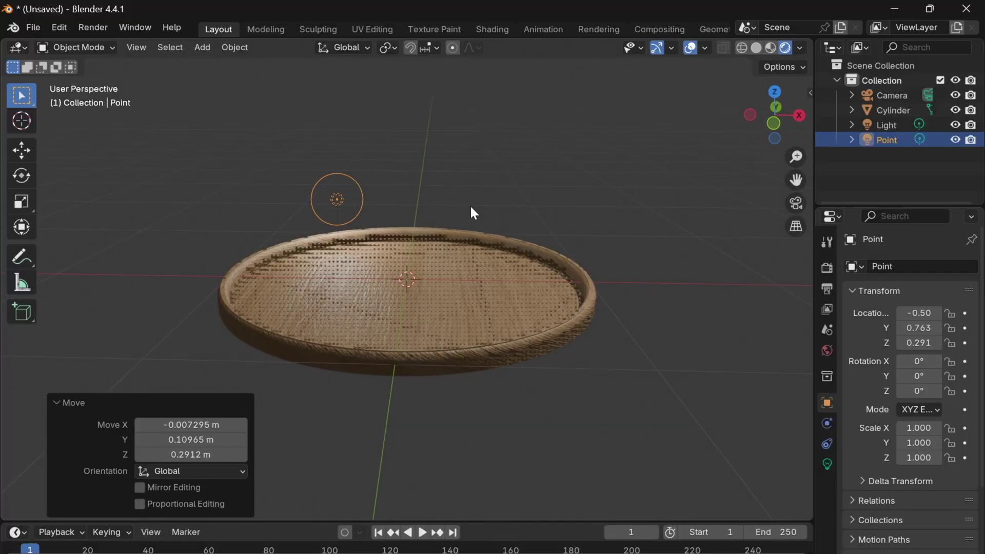
Step: Paste the copied studio setup with two area lights, a point light, a camera and a curved backdrop plane into the scene
right_click(470, 204)
click(470, 205)
scroll(477, 197, down, 5)
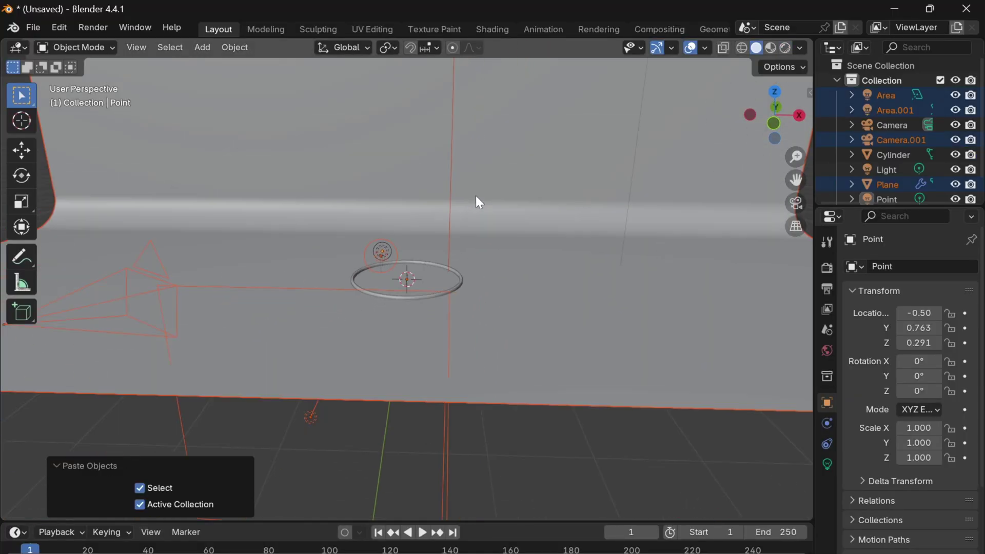
middle_drag(477, 197, 476, 197)
scroll(476, 196, down, 3)
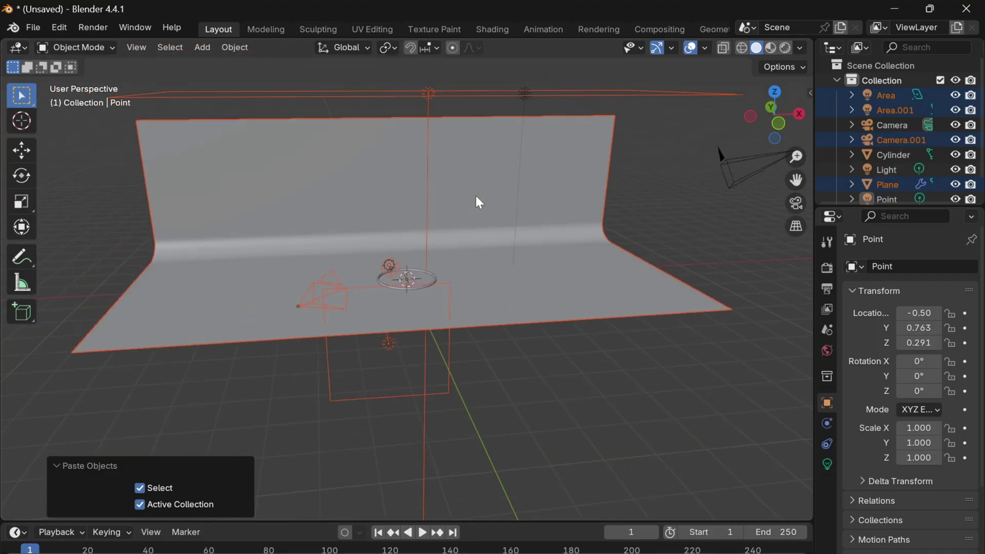
Step: Delete the scene's original camera and original light, keeping the pasted studio setup
click(729, 174)
key(x)
click(729, 173)
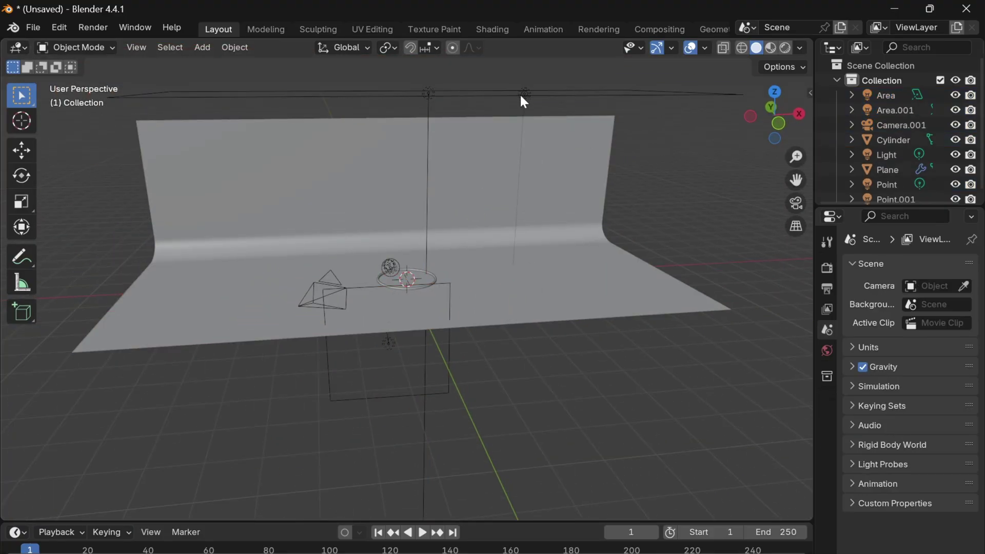
click(521, 94)
key(x)
click(521, 98)
Step: Delete the original point light above the coaster, keeping the pasted Point.001
scroll(405, 252, up, 9)
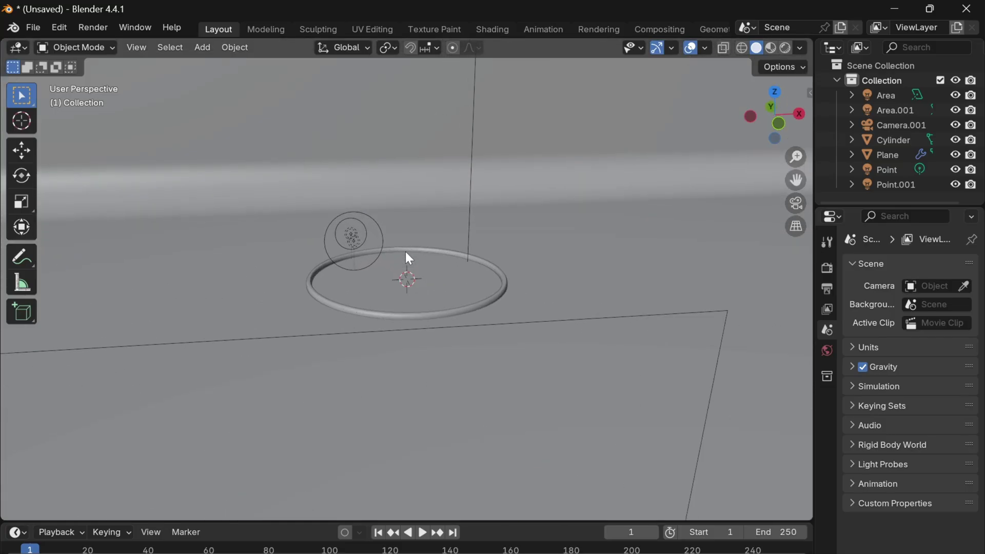
middle_drag(409, 258, 396, 137)
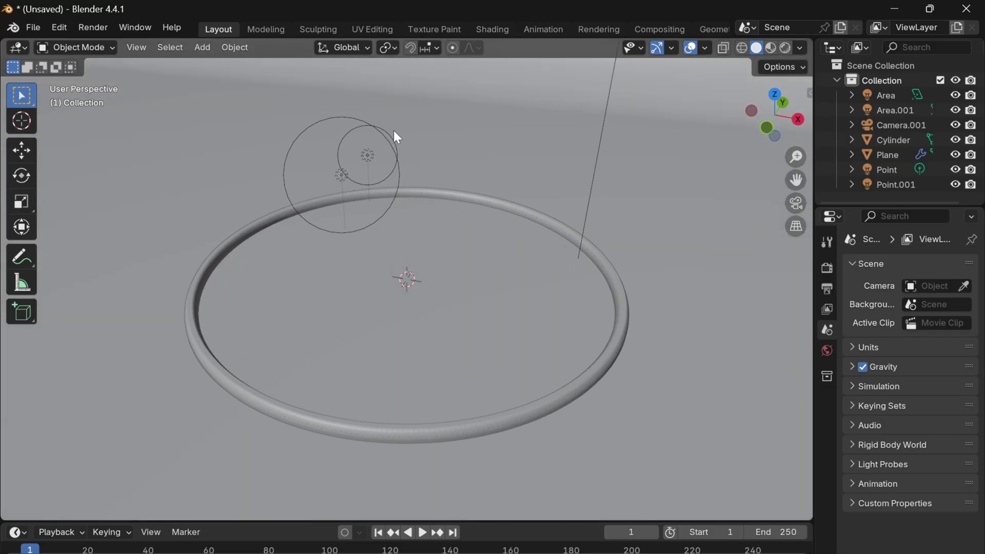
click(393, 137)
key(x)
click(393, 137)
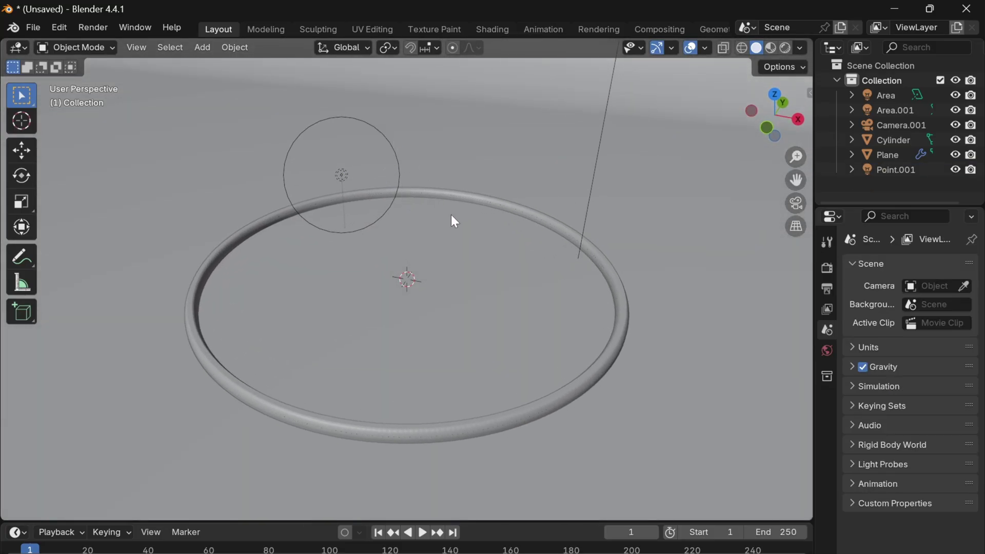
Step: Raise the coaster about 0.08 m in Z relative to the backdrop floor
middle_drag(451, 215, 423, 282)
click(414, 314)
click(408, 337)
scroll(407, 334, down, 2)
key(g)
click(406, 328)
scroll(424, 315, down, 8)
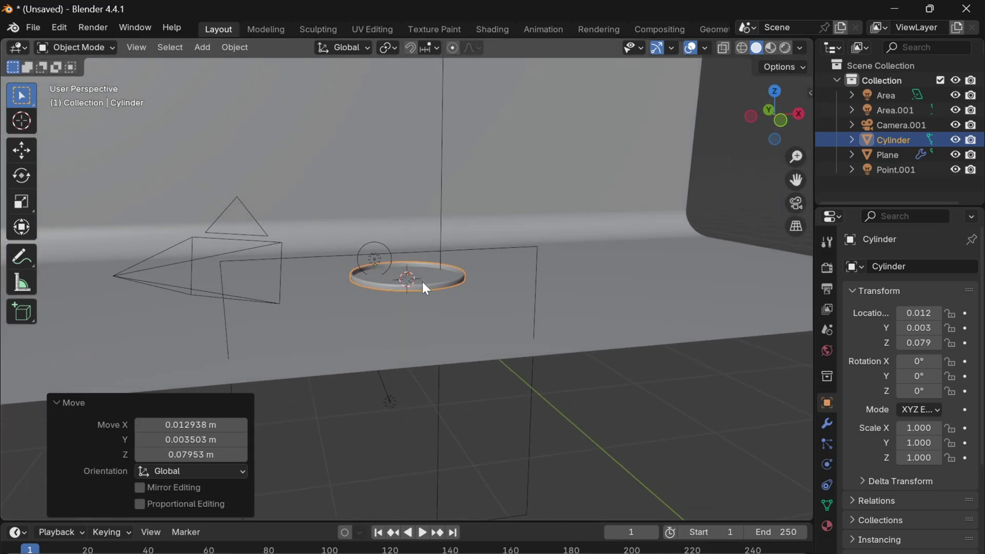
Step: Render the scene as a still image
click(102, 26)
click(116, 45)
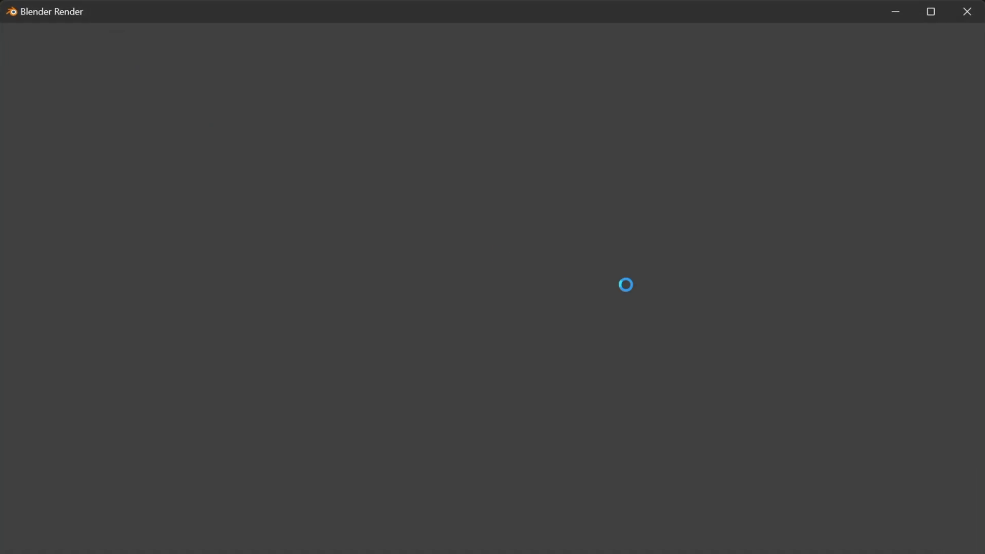